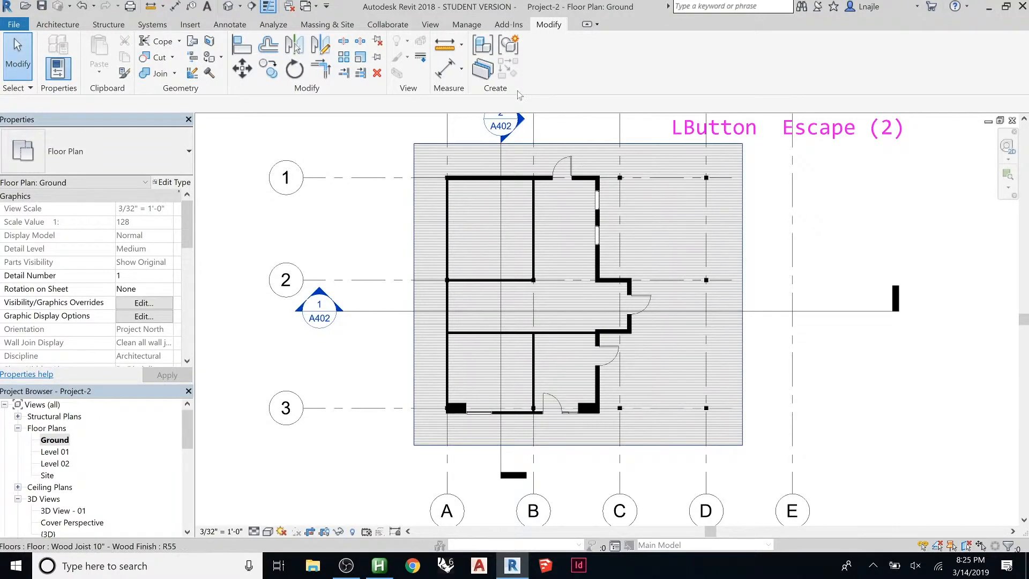
# Step: Place tagged rooms in the four enclosed spaces, in the order L-shaped space, upper-left, lower-left and lower-right
pyautogui.click(241, 23)
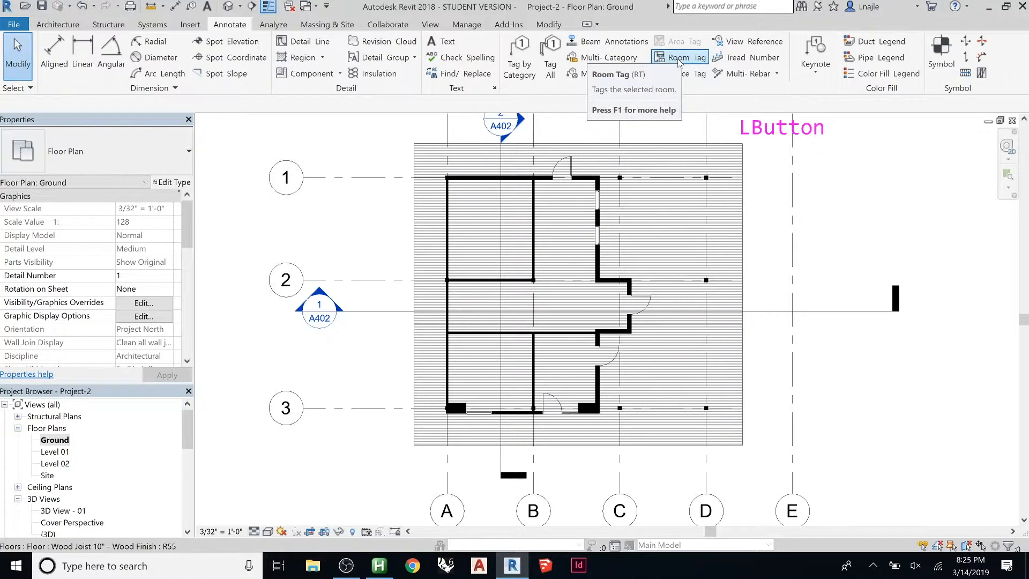
pyautogui.click(67, 30)
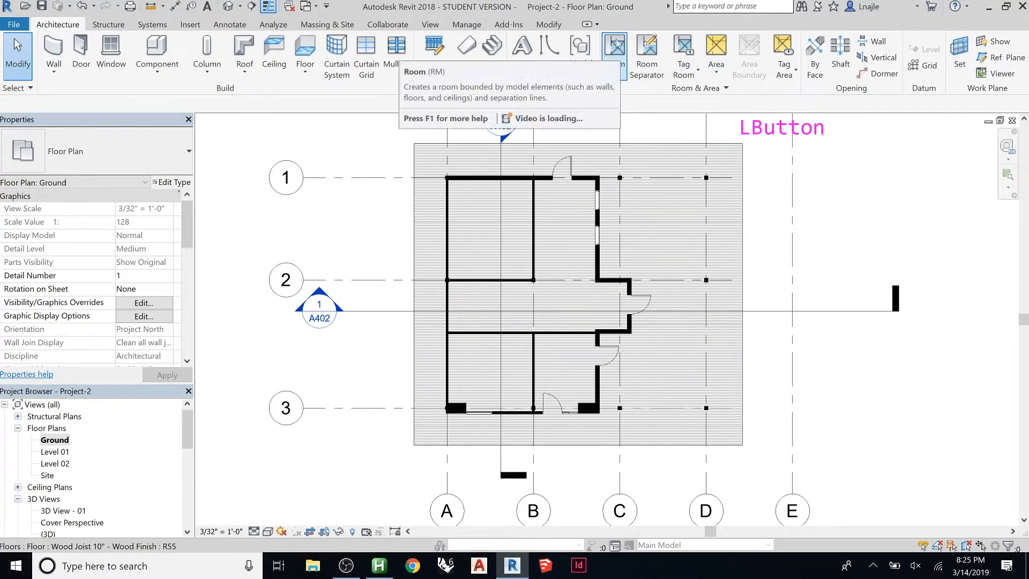
pyautogui.click(615, 50)
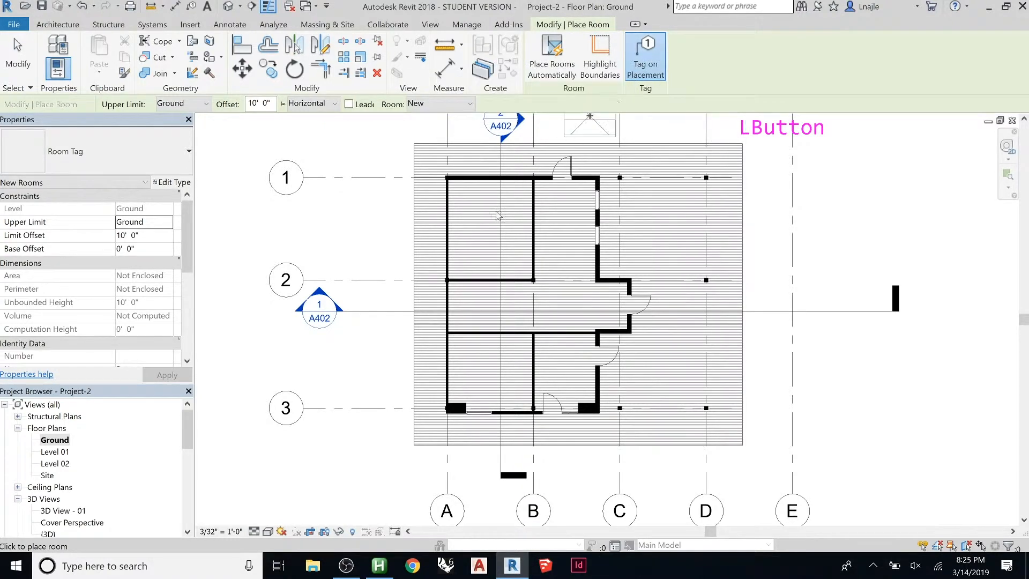
pyautogui.click(645, 59)
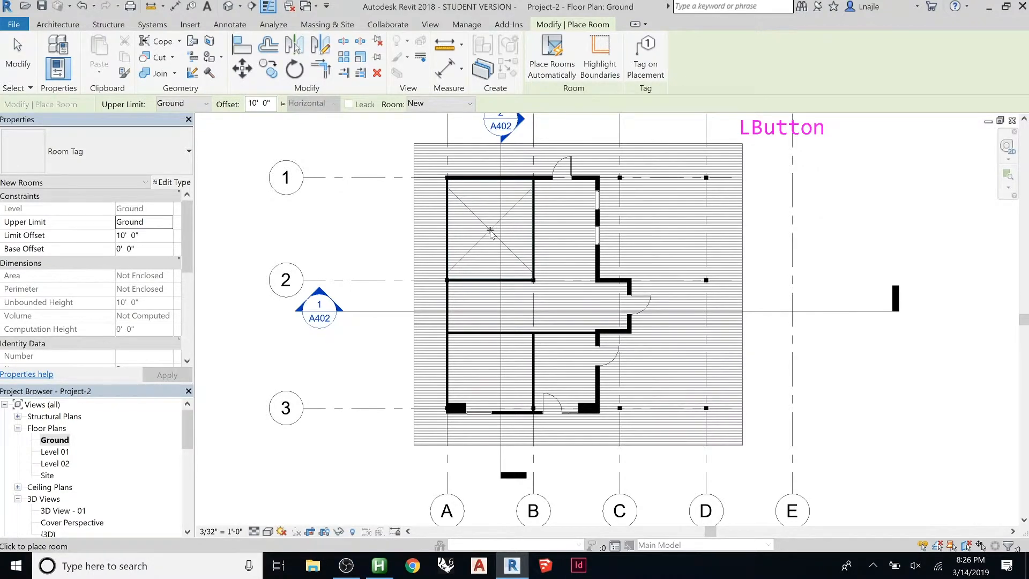
pyautogui.click(646, 76)
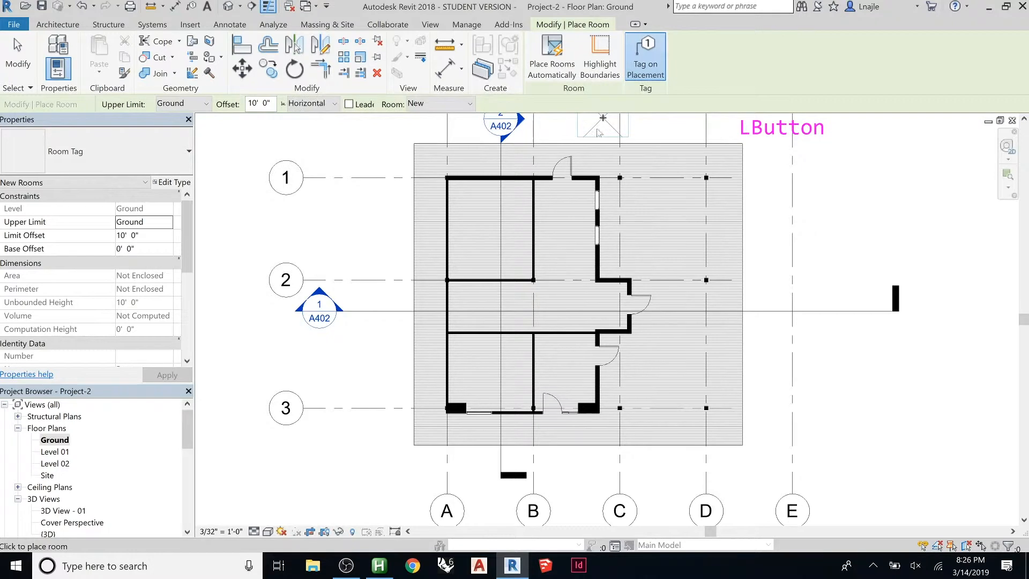
pyautogui.click(492, 236)
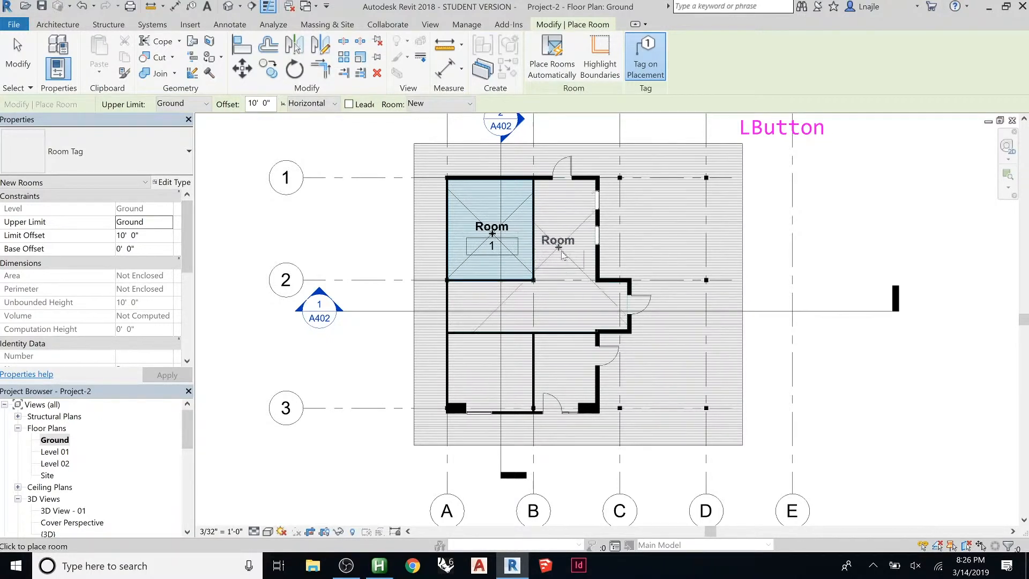
pyautogui.hotkey('ctrl', 'z')
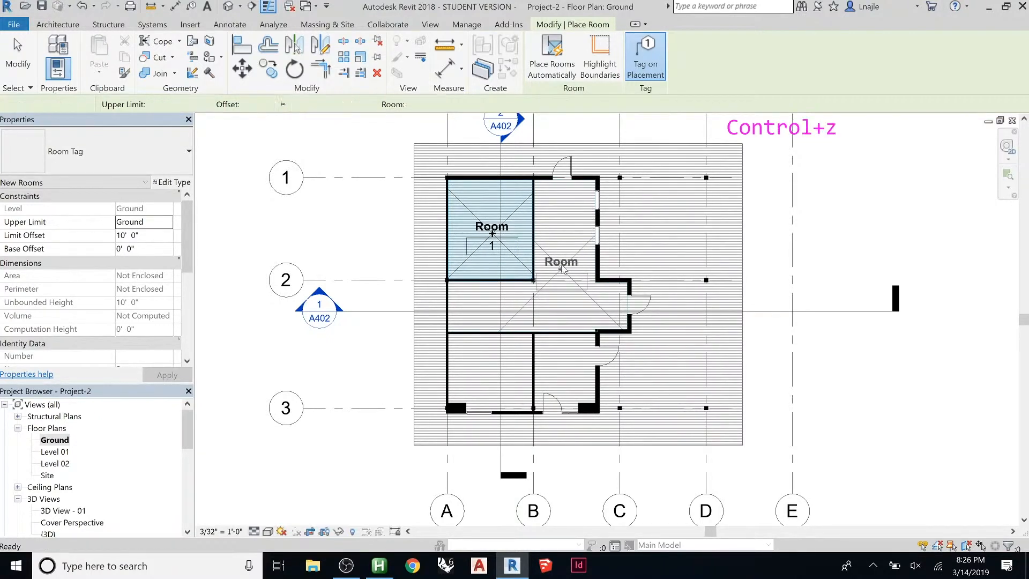
pyautogui.click(562, 287)
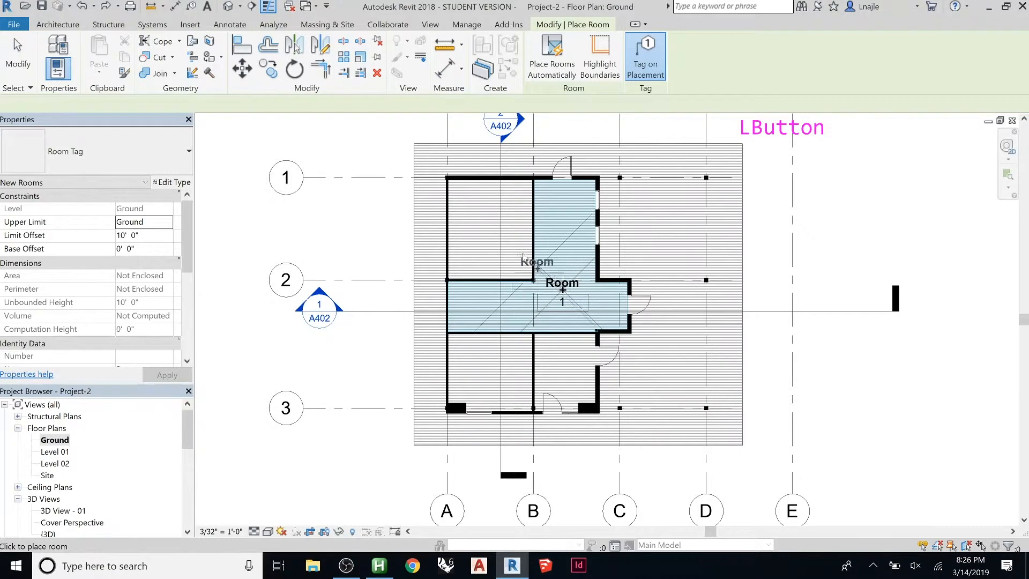
pyautogui.click(495, 232)
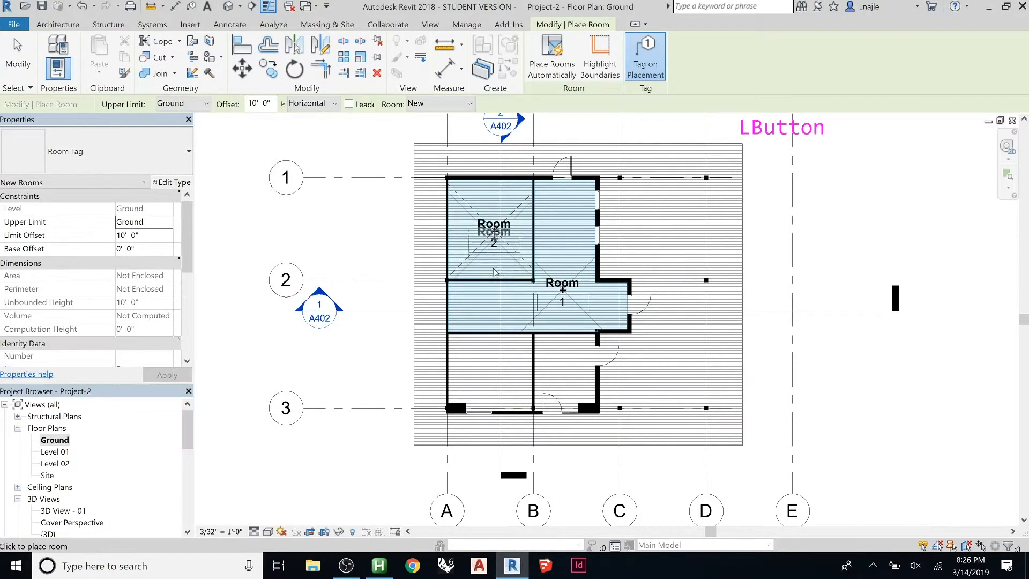
pyautogui.click(495, 373)
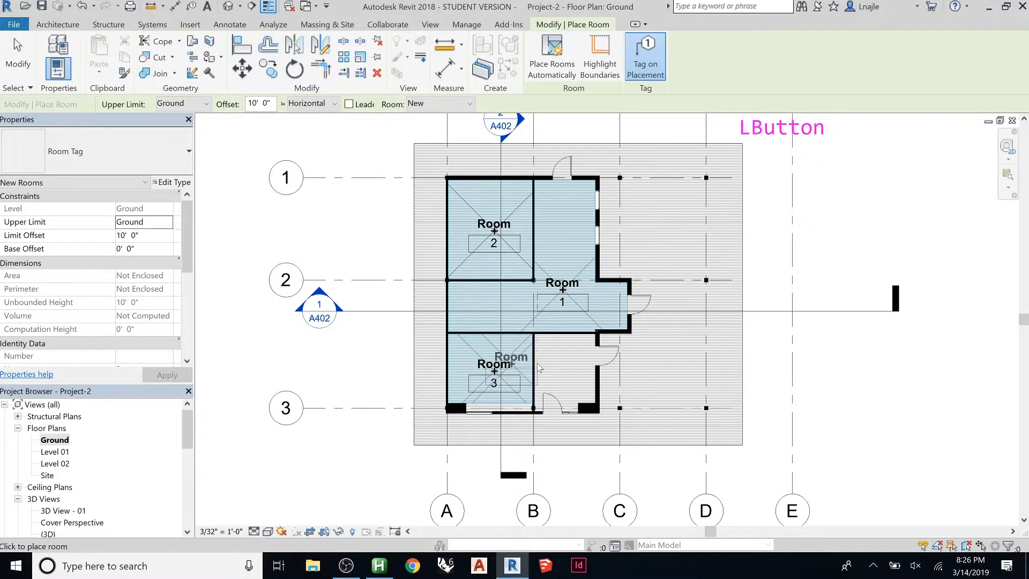
pyautogui.click(570, 373)
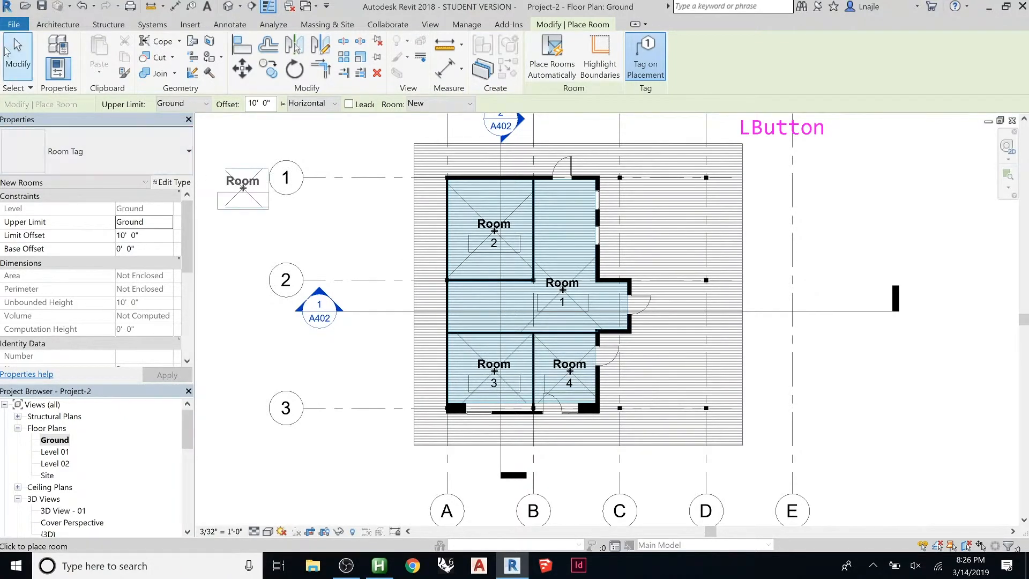
pyautogui.click(13, 53)
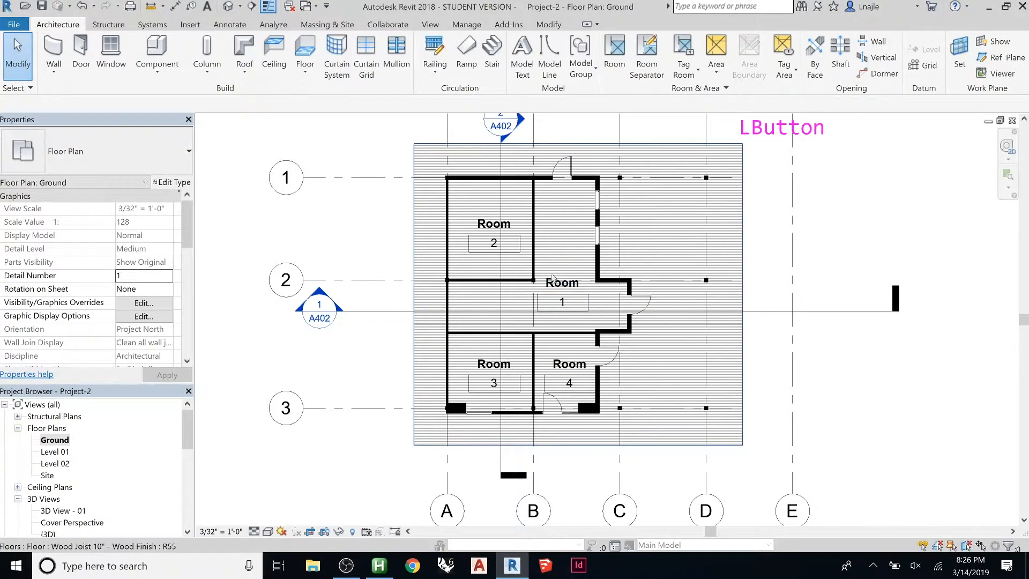
# Step: Select the L-shaped room itself rather than its tag and move its reference point up between grids 1 and 2
pyautogui.click(573, 284)
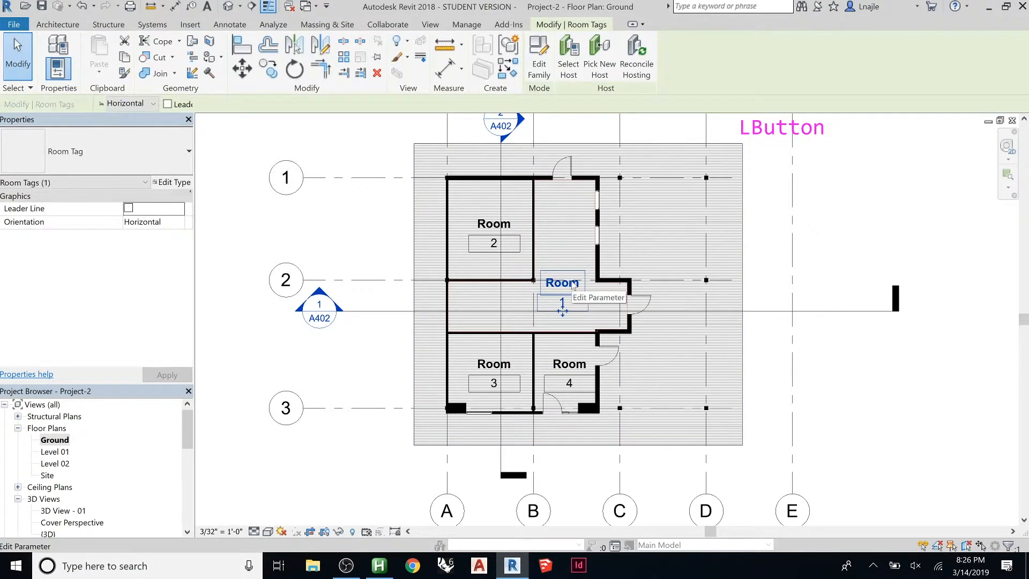
pyautogui.click(133, 147)
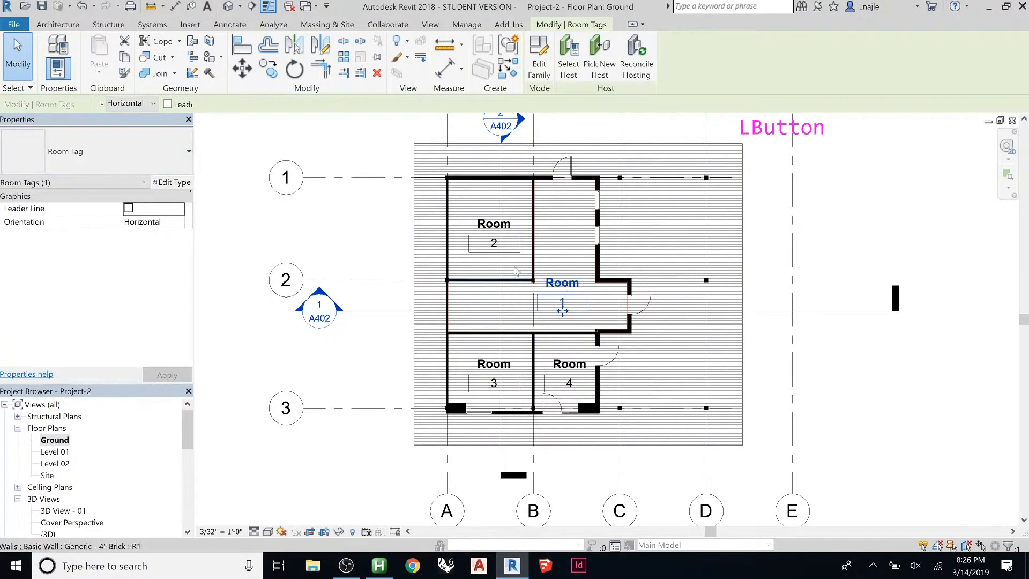
pyautogui.click(552, 261)
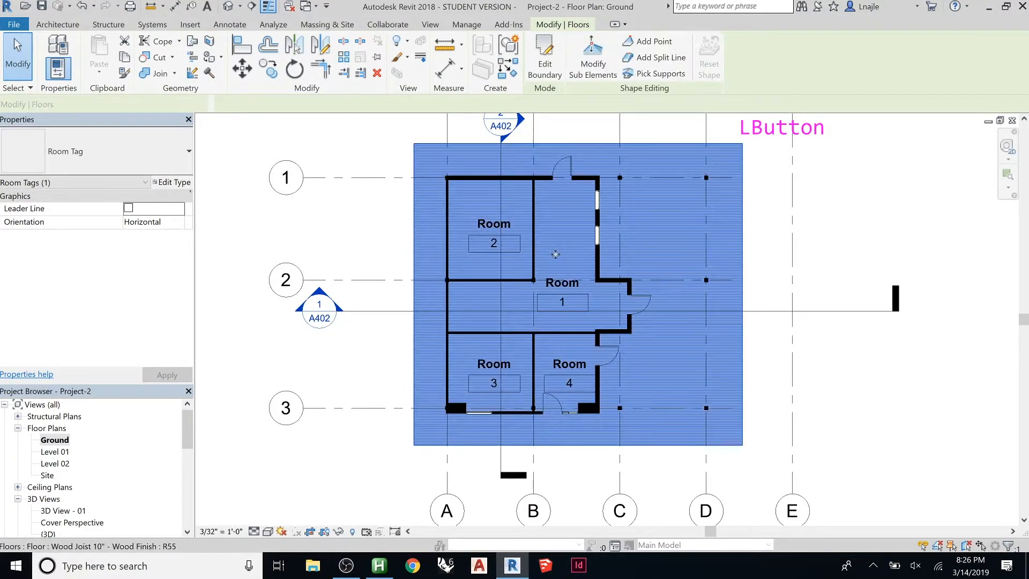
pyautogui.press('Tab')
pyautogui.click(563, 285)
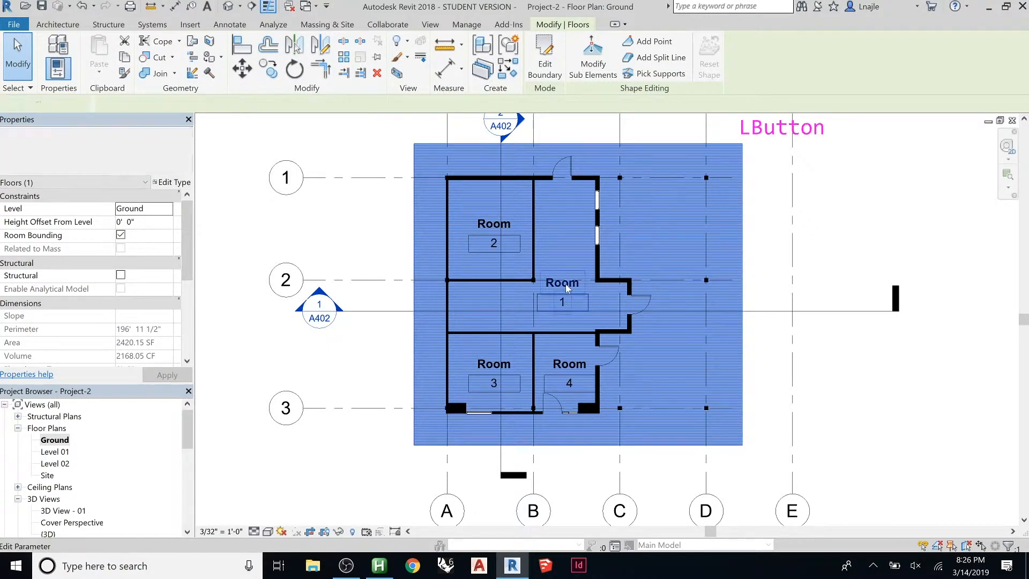
pyautogui.press('Tab')
pyautogui.press('Tab')
pyautogui.press('Tab')
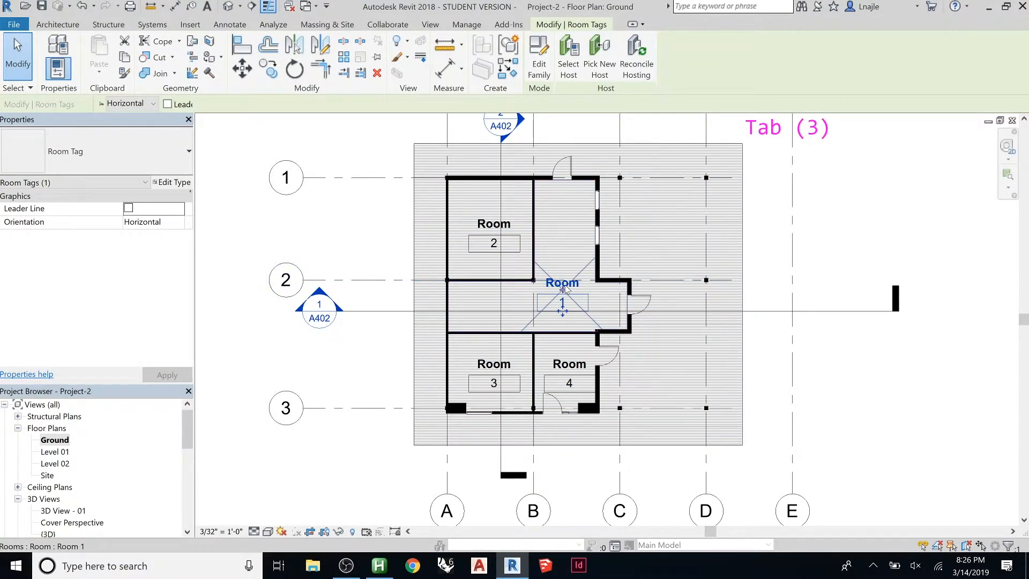
pyautogui.click(563, 289)
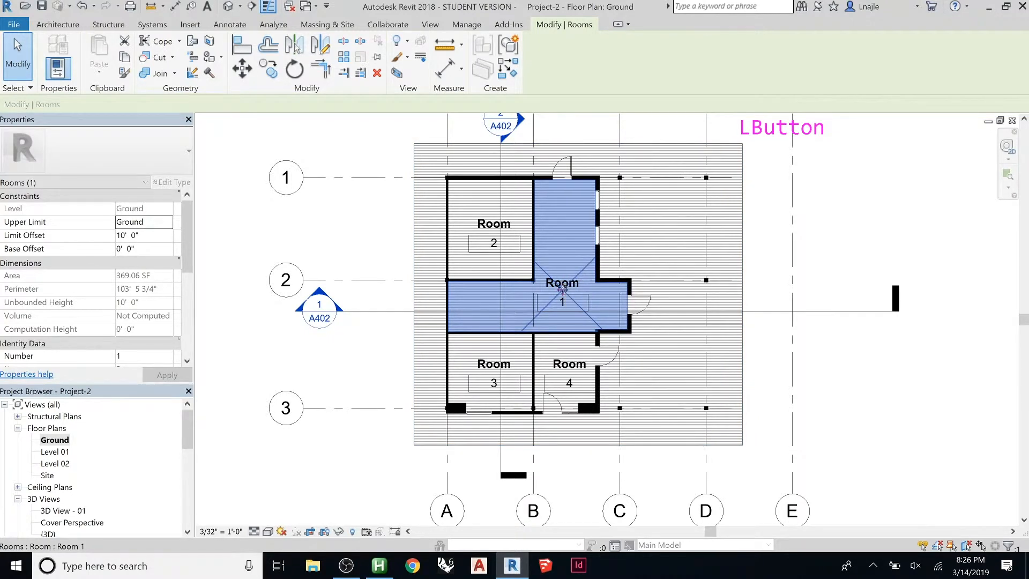
pyautogui.moveTo(581, 279); pyautogui.dragTo(565, 246)
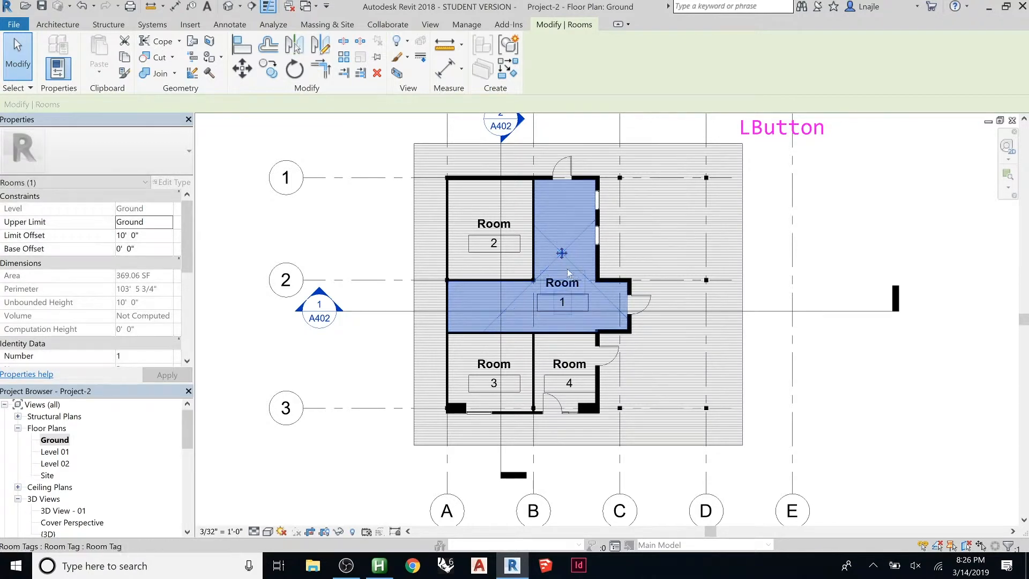
# Step: Move room 1's tag outside the building without a leader, accept the warning, and move it back inside its room
pyautogui.click(561, 287)
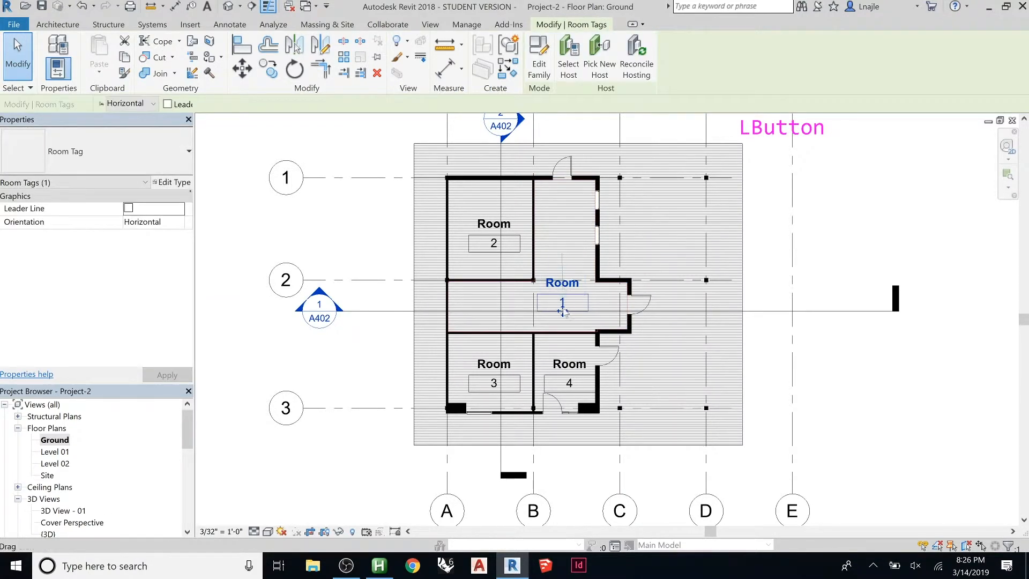
pyautogui.moveTo(666, 266); pyautogui.dragTo(667, 260)
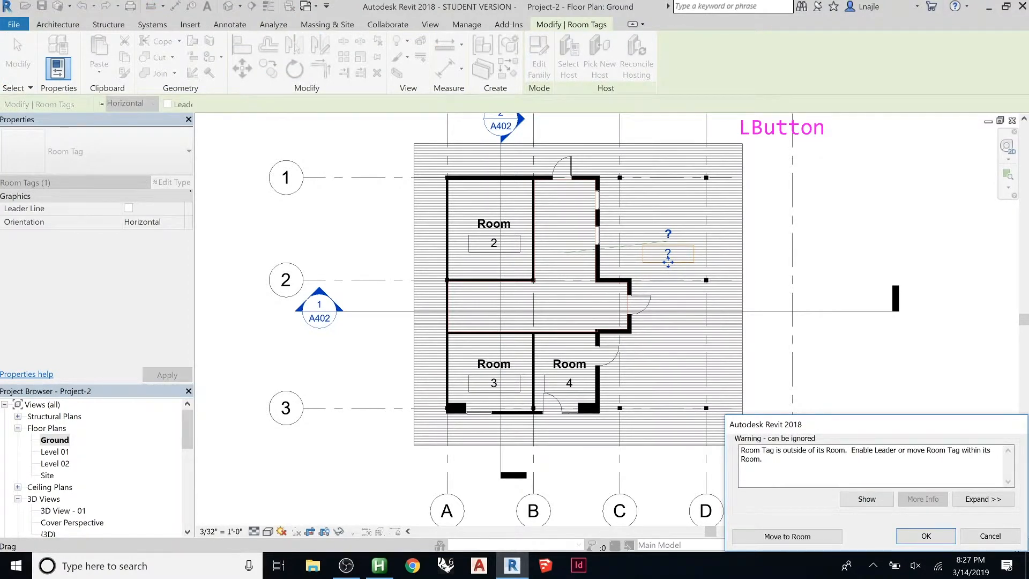
pyautogui.click(947, 537)
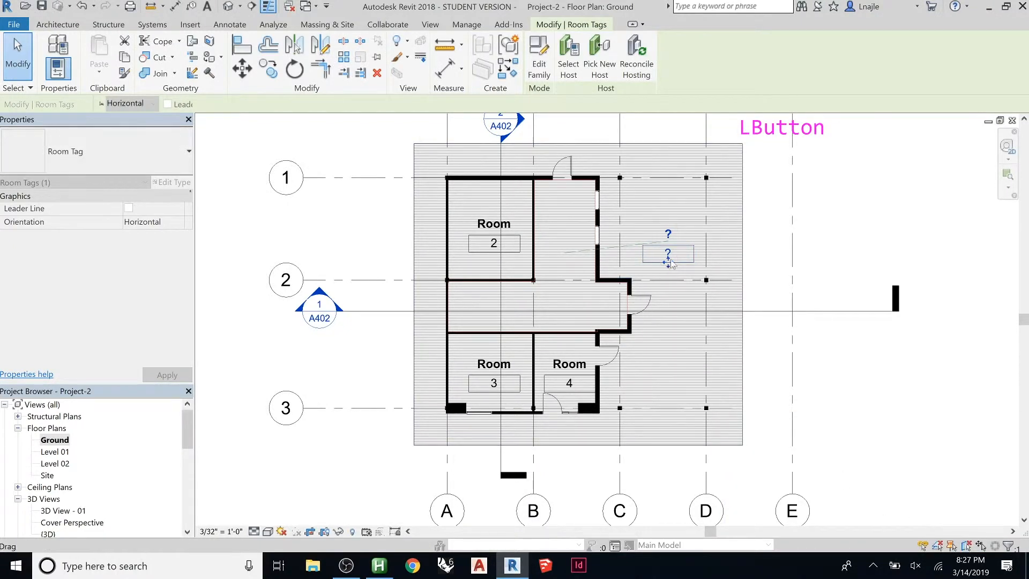
pyautogui.moveTo(669, 262); pyautogui.dragTo(567, 276)
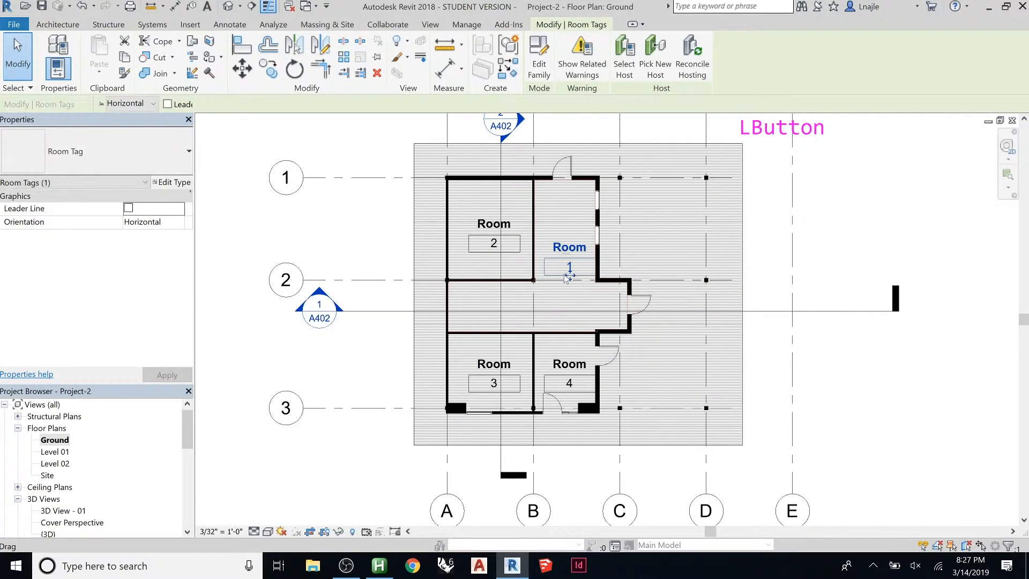
# Step: Enable the leader line on room 1's tag and move the tag out past grid E
pyautogui.click(128, 209)
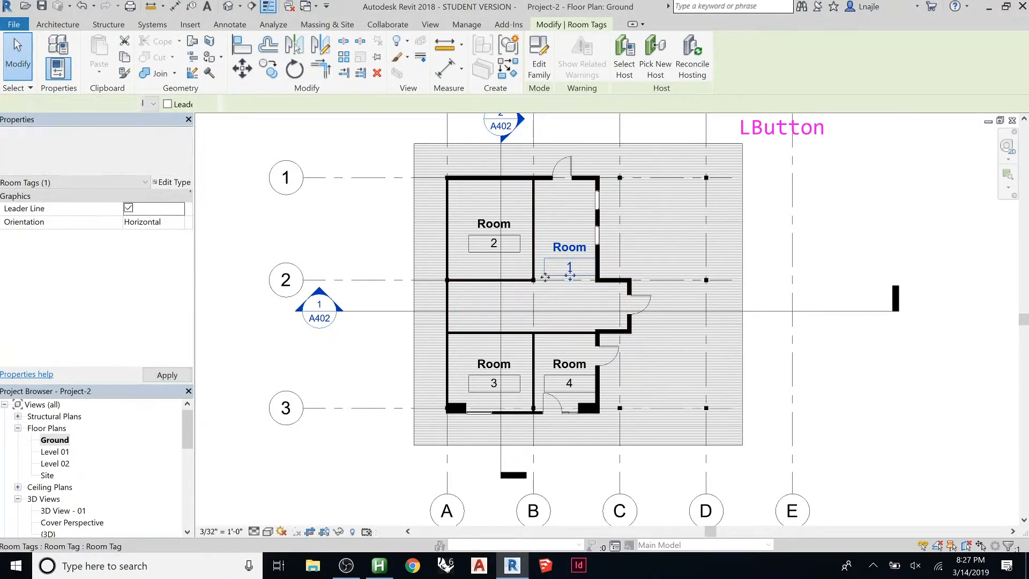
pyautogui.moveTo(611, 267); pyautogui.dragTo(670, 264)
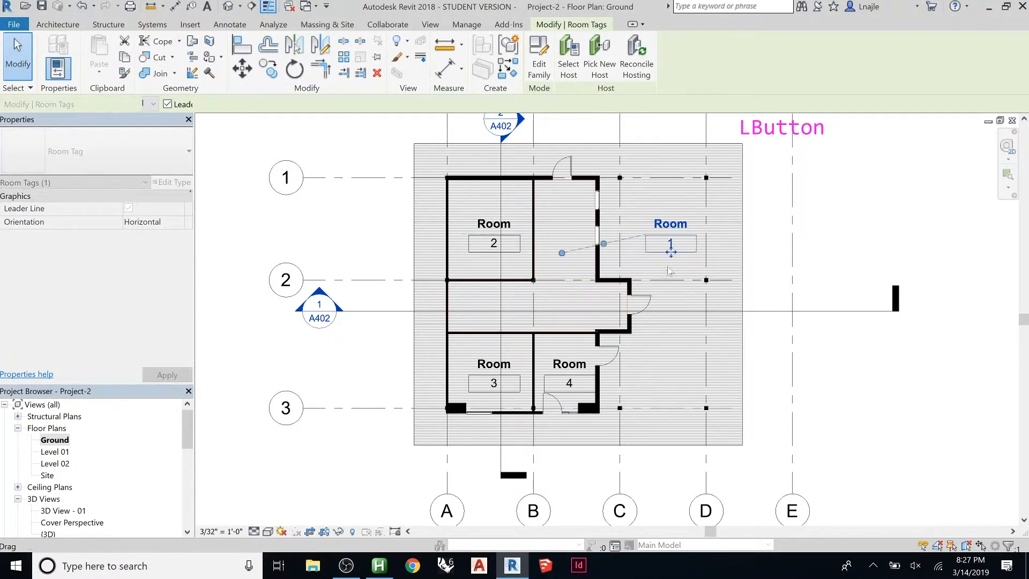
pyautogui.moveTo(674, 256); pyautogui.dragTo(857, 240)
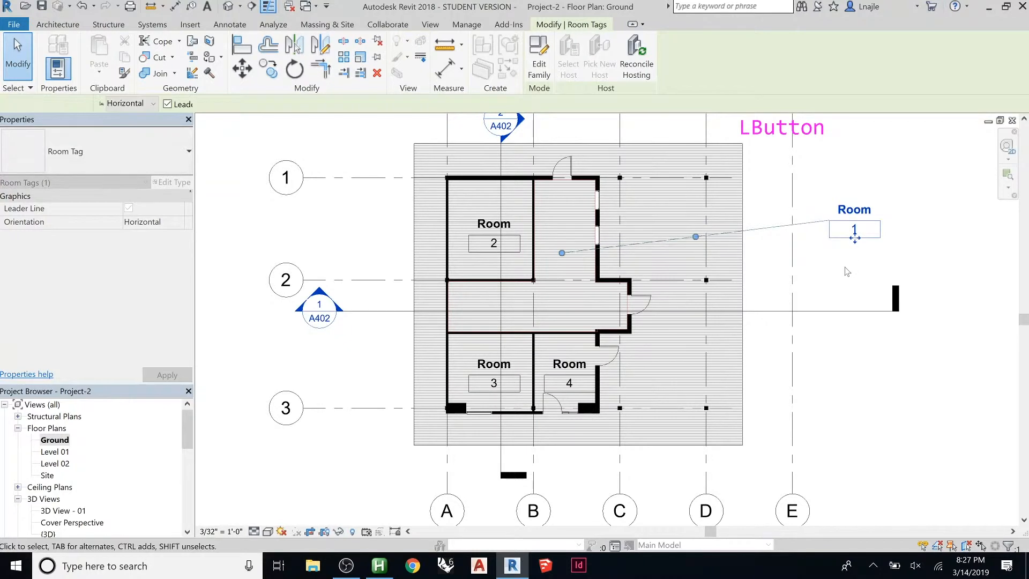
pyautogui.click(844, 272)
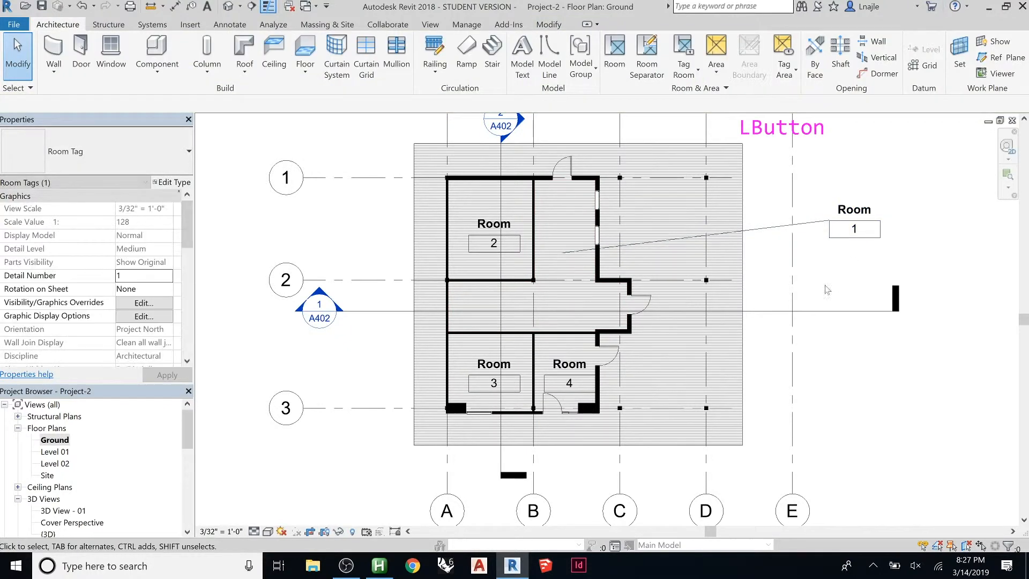
# Step: Move room 1's tag back into the upper arm of its room and turn off its leader line
pyautogui.click(564, 255)
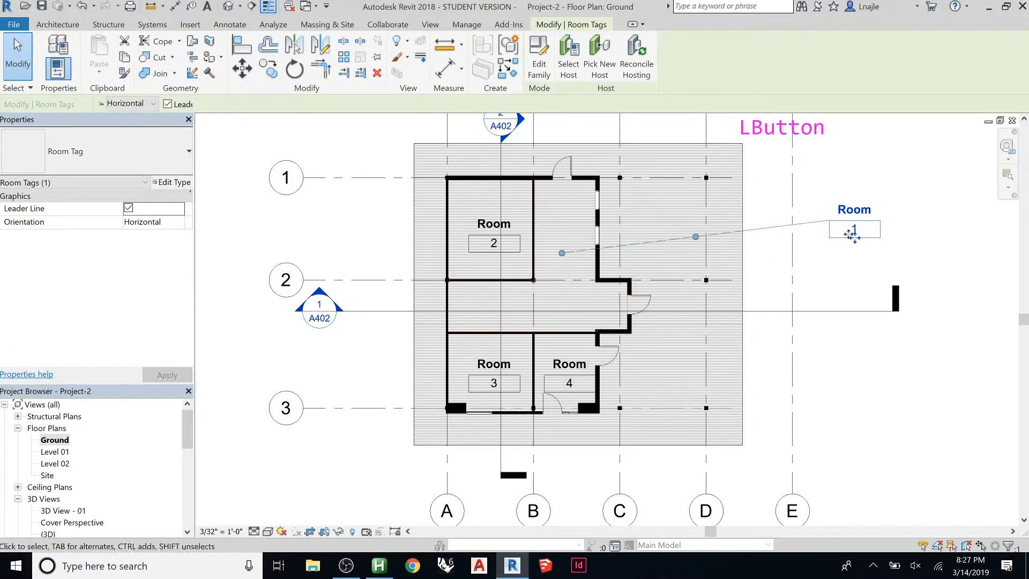
pyautogui.moveTo(852, 239); pyautogui.dragTo(567, 256)
pyautogui.click(128, 208)
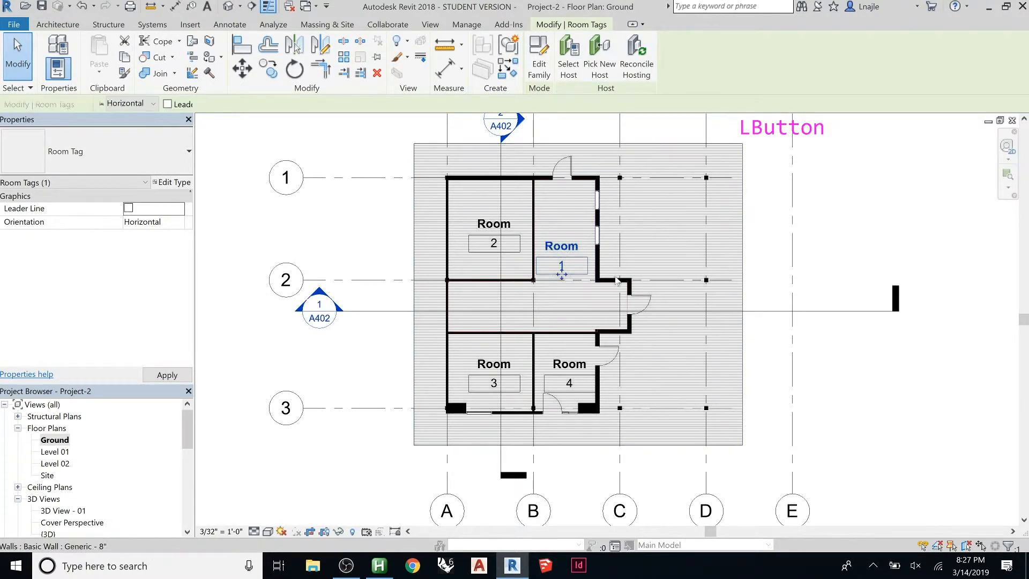
# Step: Rename room 1 as "Main Lobby" through its room tag
pyautogui.click(559, 248)
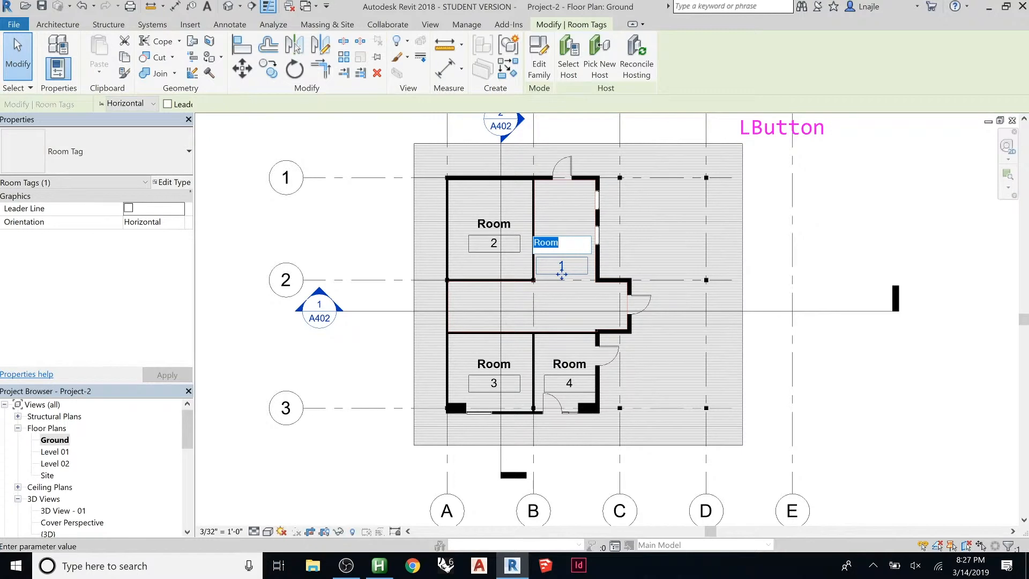
pyautogui.write('Main')
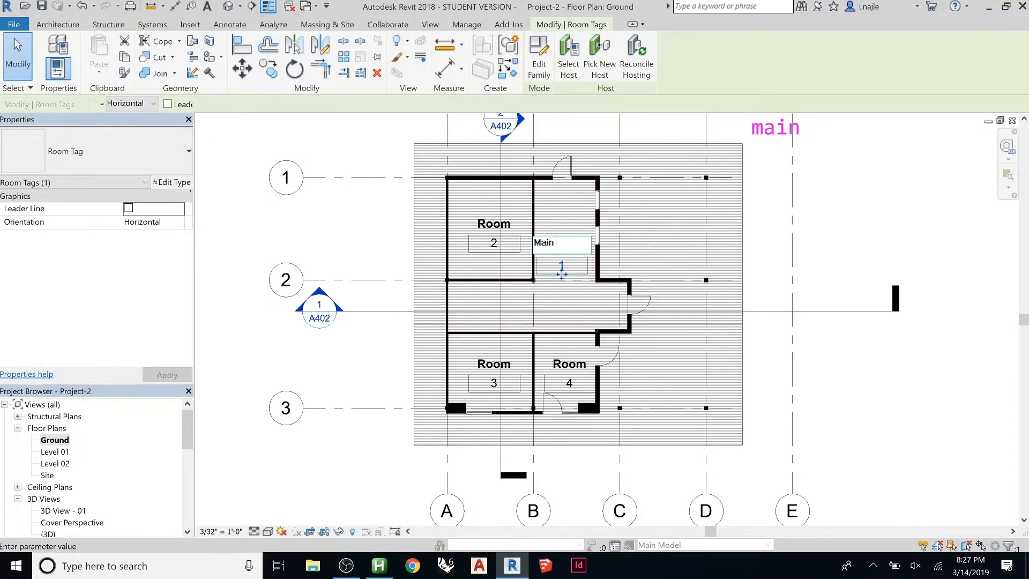
pyautogui.write(' Lovv')
pyautogui.press('BackSpace')
pyautogui.press('BackSpace')
pyautogui.write('bby')
pyautogui.click(441, 219)
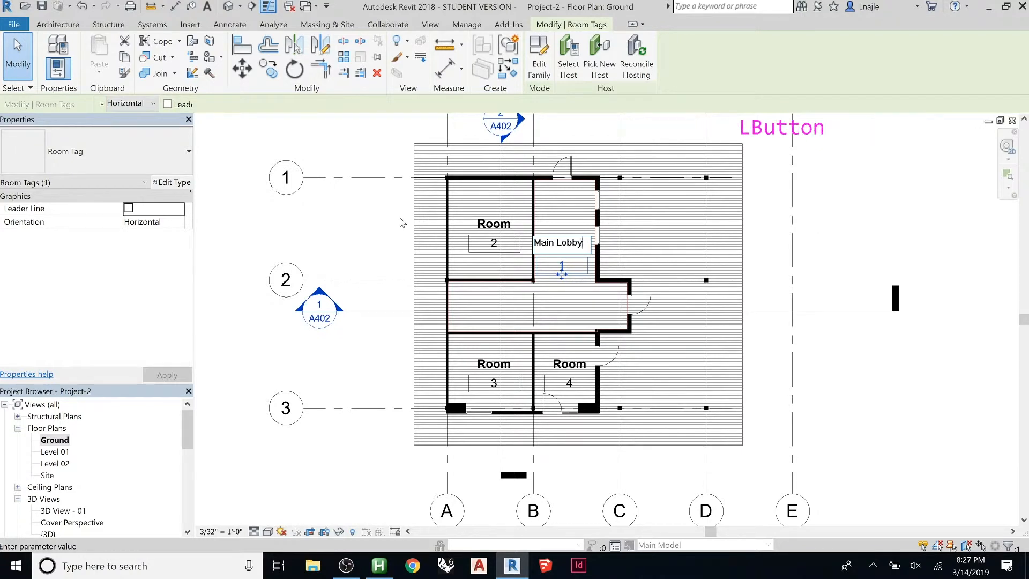
pyautogui.click(559, 245)
pyautogui.press('Return')
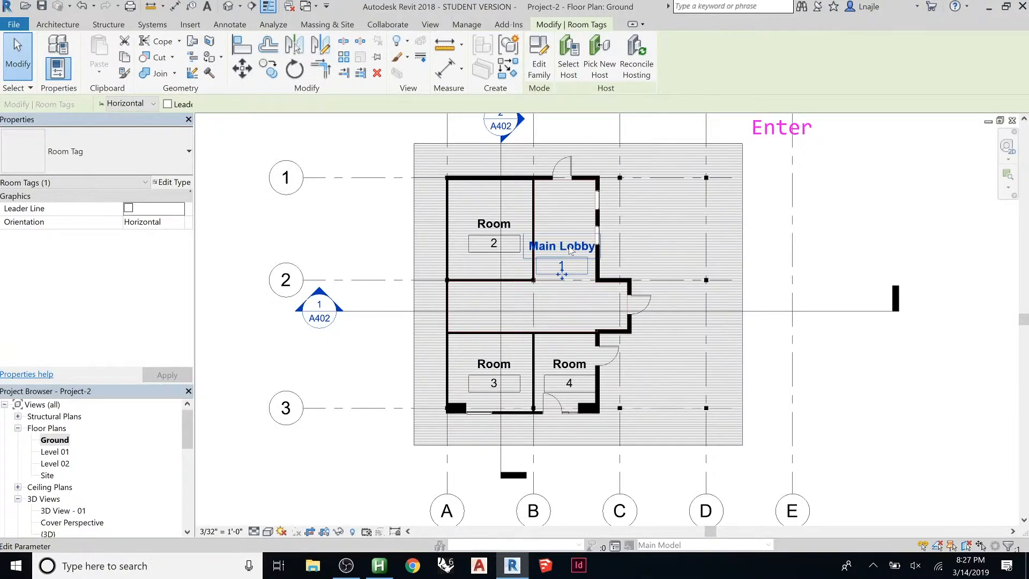
# Step: Insert extra spaces between "Main" and "Lobby" in room 1's name
pyautogui.click(557, 247)
pyautogui.click(556, 243)
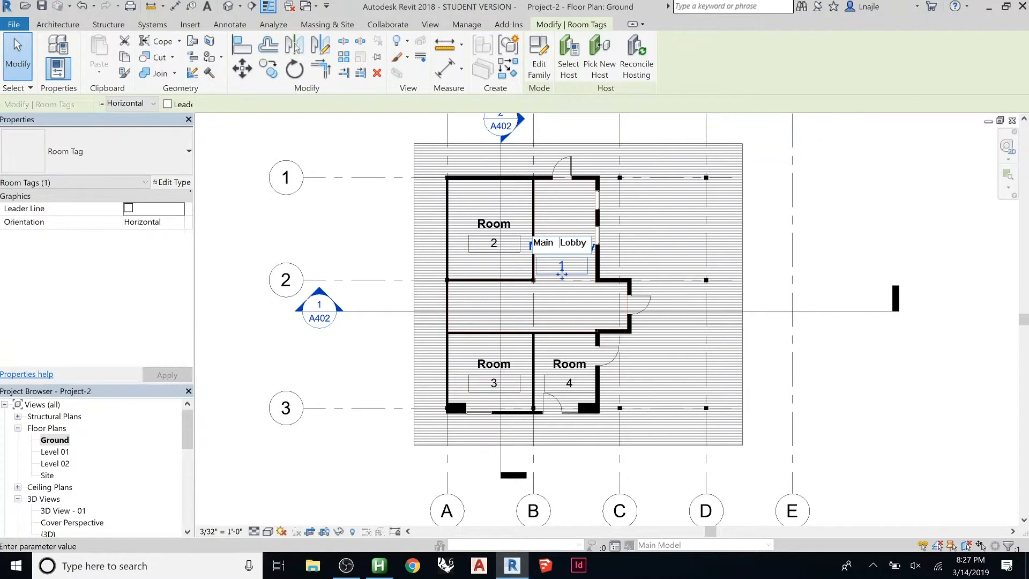
pyautogui.click(813, 255)
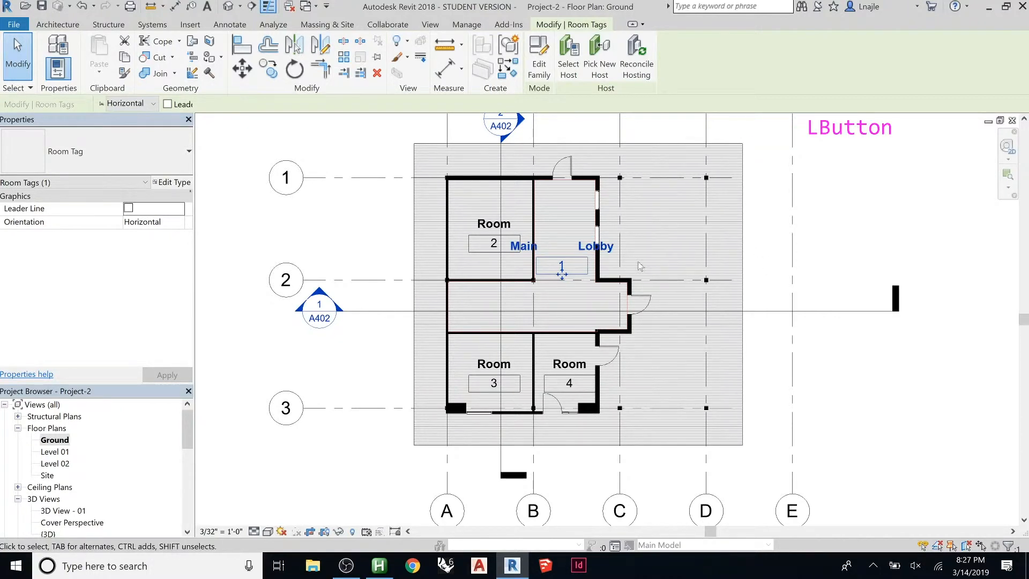
# Step: Add more spaces between "Main" and "Lobby" in room 1's name so that it breaks onto two lines
pyautogui.click(577, 246)
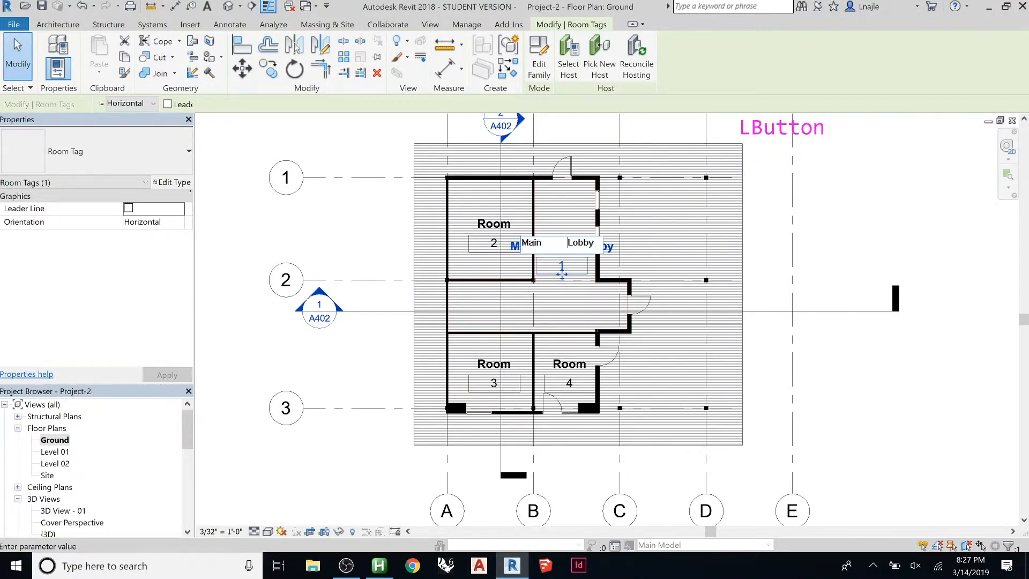
pyautogui.click(788, 244)
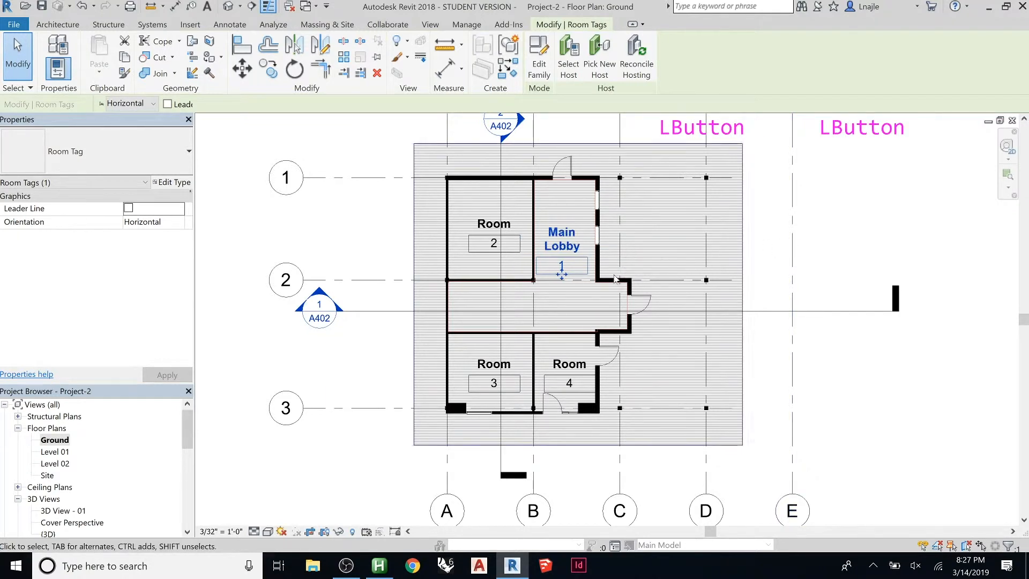
pyautogui.click(504, 228)
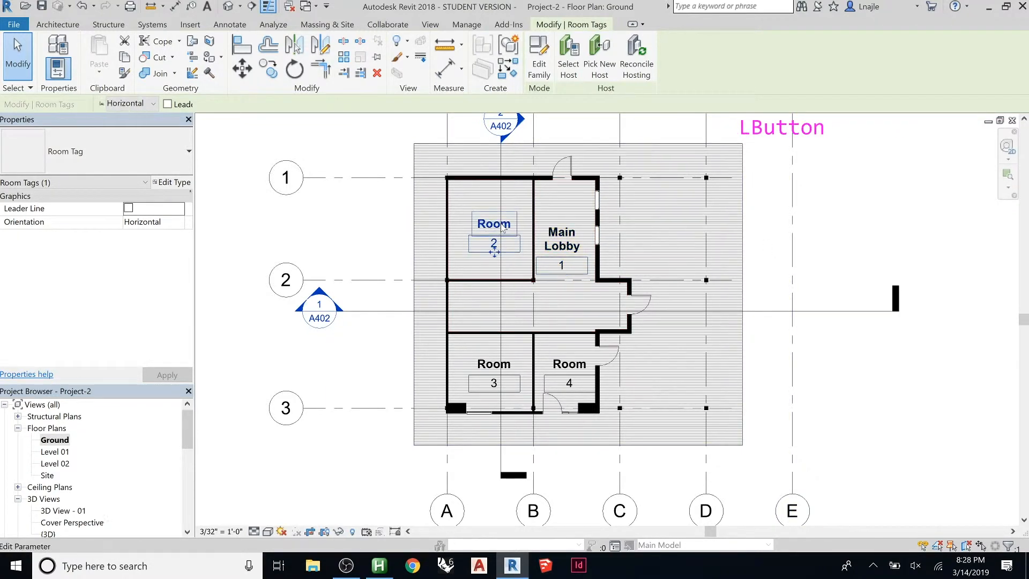
# Step: Change room 1's tag to the Room Tag With Area type
pyautogui.click(557, 262)
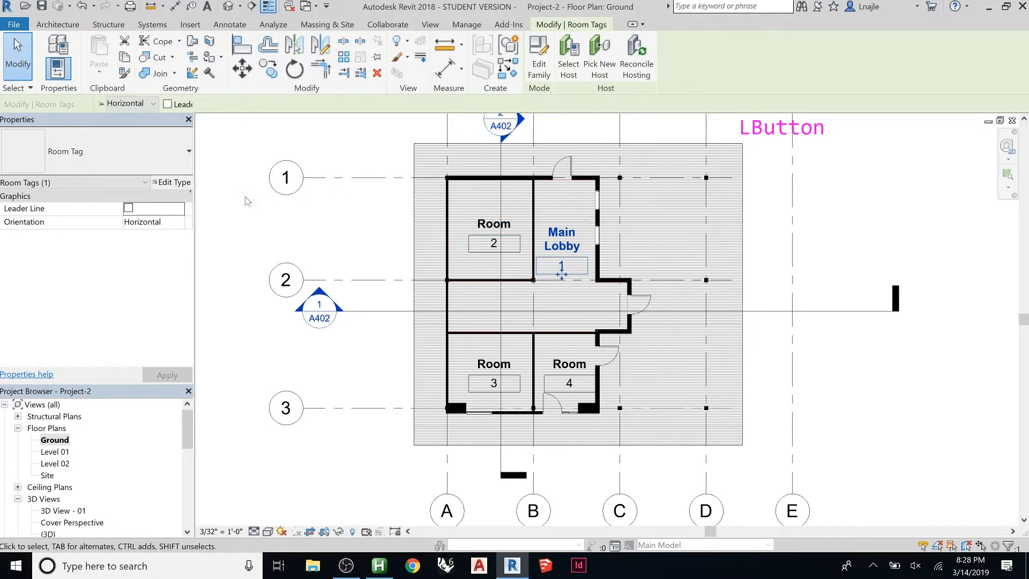
pyautogui.click(128, 165)
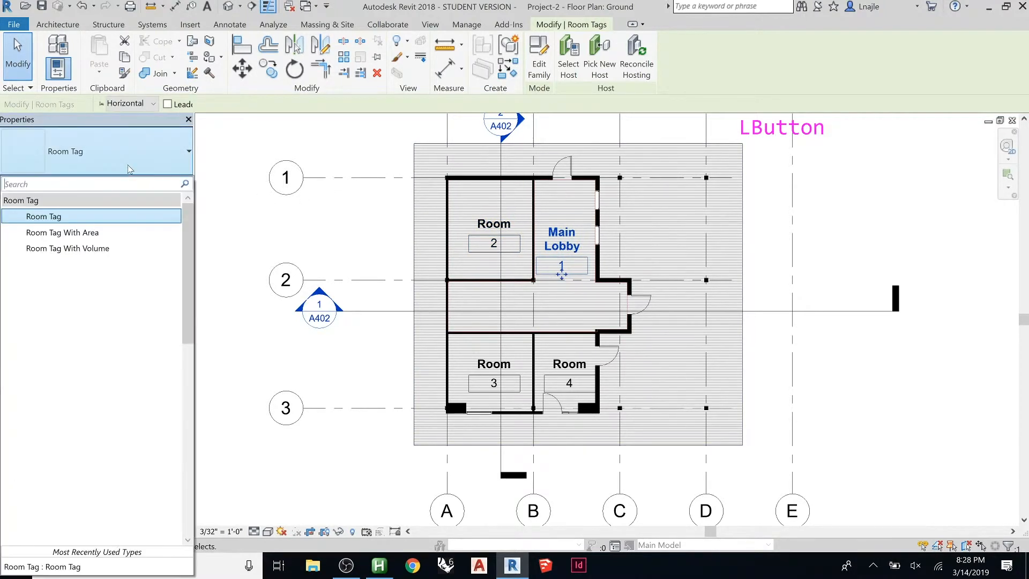
pyautogui.click(99, 234)
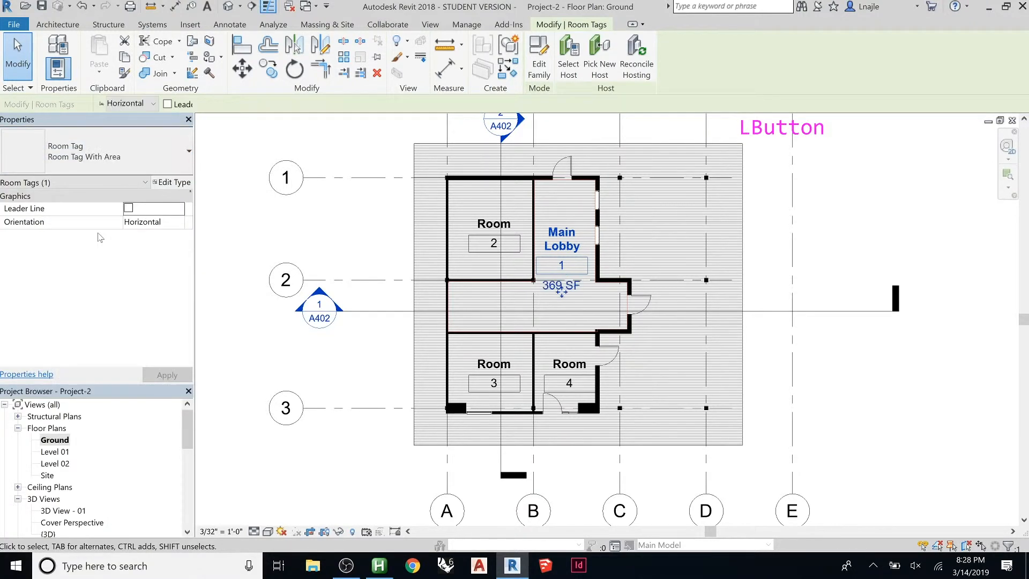
pyautogui.click(839, 241)
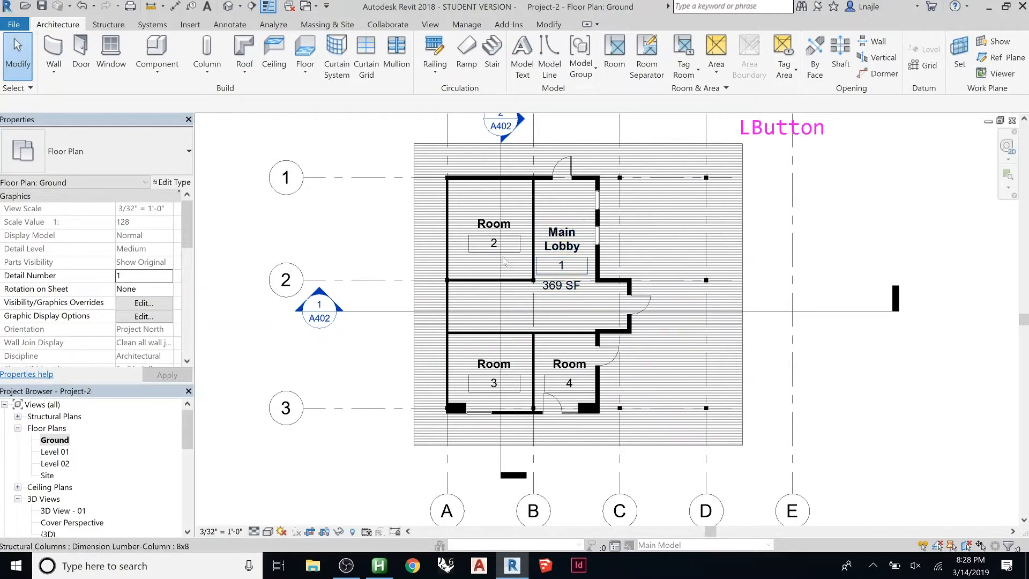
# Step: Change the tags of rooms 2, 3 and 4 together to the Room Tag With Area type
pyautogui.click(486, 228)
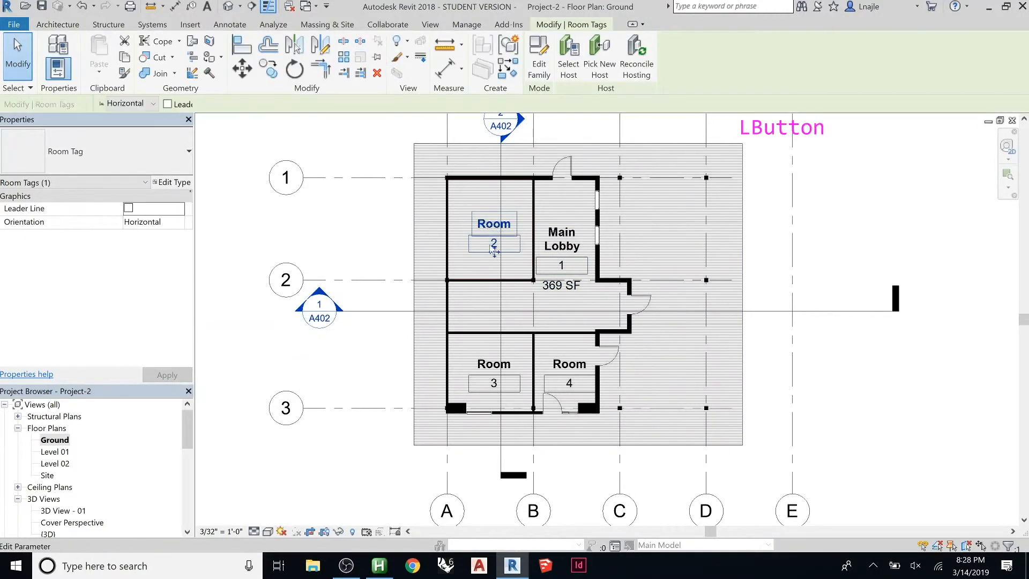
pyautogui.keyDown('ctrl'); pyautogui.click(494, 364); pyautogui.keyUp('ctrl')
pyautogui.keyDown('ctrl'); pyautogui.click(569, 365); pyautogui.keyUp('ctrl')
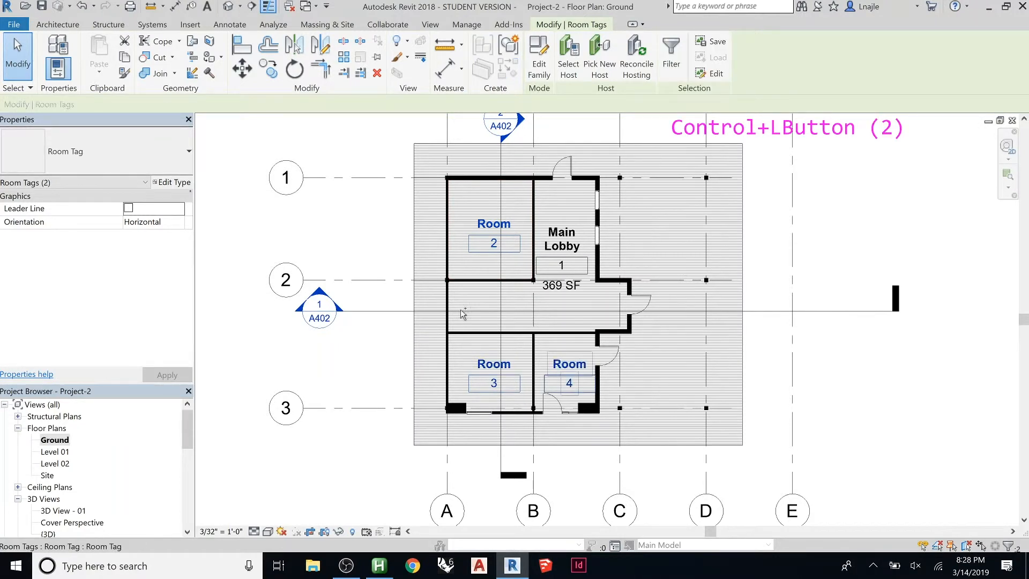
pyautogui.click(143, 170)
pyautogui.click(92, 229)
pyautogui.click(858, 377)
# Step: Move room 4's tag slightly up and toward grid B, and rename the room as "Office"
pyautogui.click(569, 406)
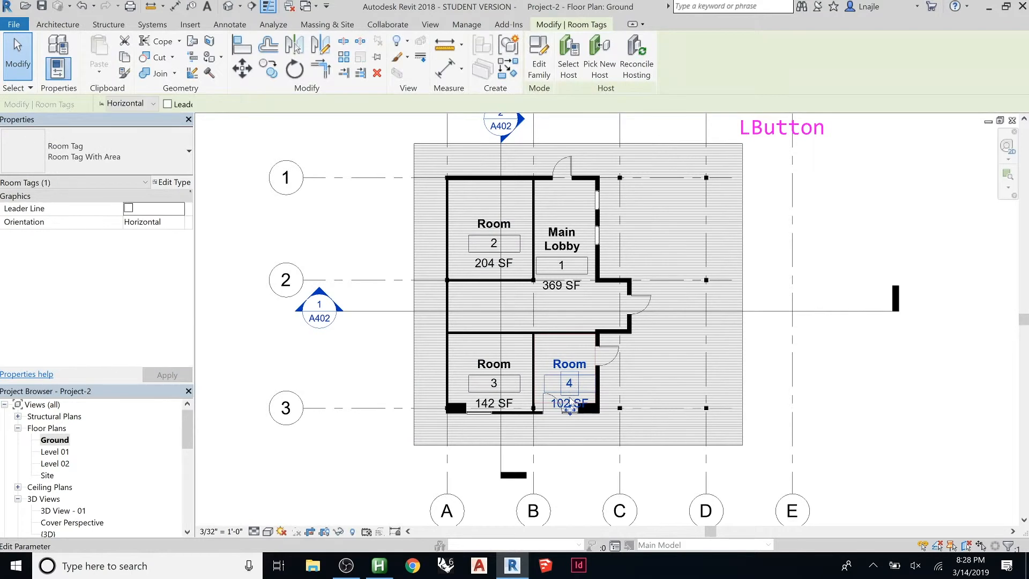
pyautogui.moveTo(570, 406); pyautogui.dragTo(561, 393)
pyautogui.click(566, 352)
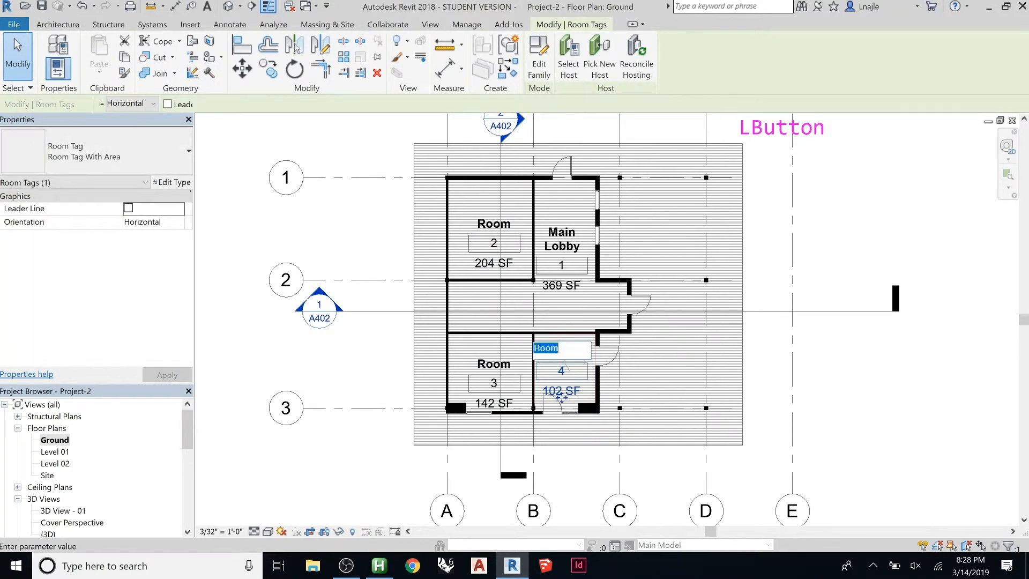
pyautogui.write('Office')
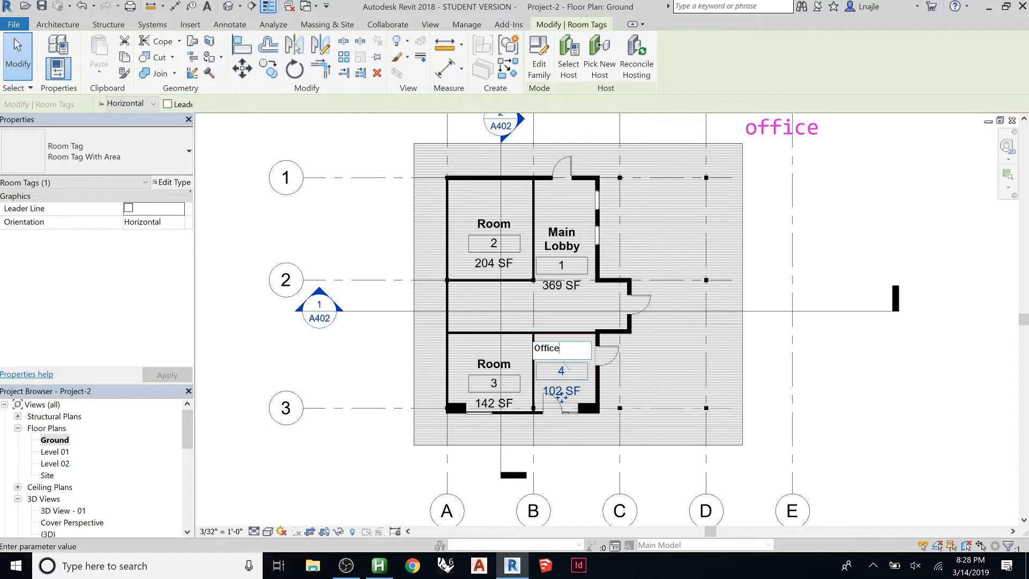
pyautogui.click(495, 242)
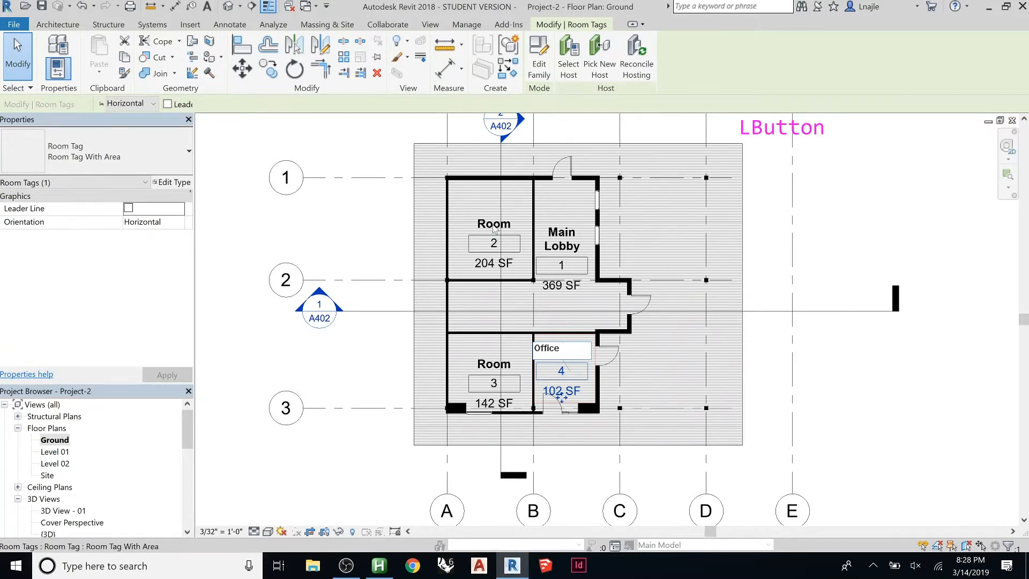
# Step: Rename room 2 as "Restroom" through its room tag
pyautogui.click(494, 242)
pyautogui.click(482, 221)
pyautogui.write('Restroom')
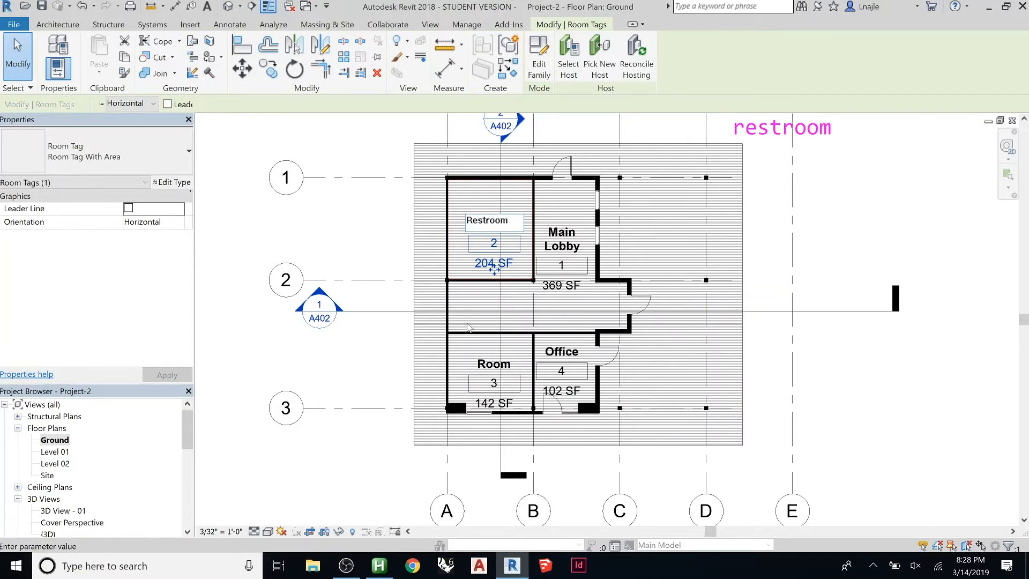
pyautogui.click(493, 369)
# Step: Trim/extend the wall between rooms 1 and 3 and the grid B wall to a corner, keeping the part above the Office
pyautogui.click(489, 369)
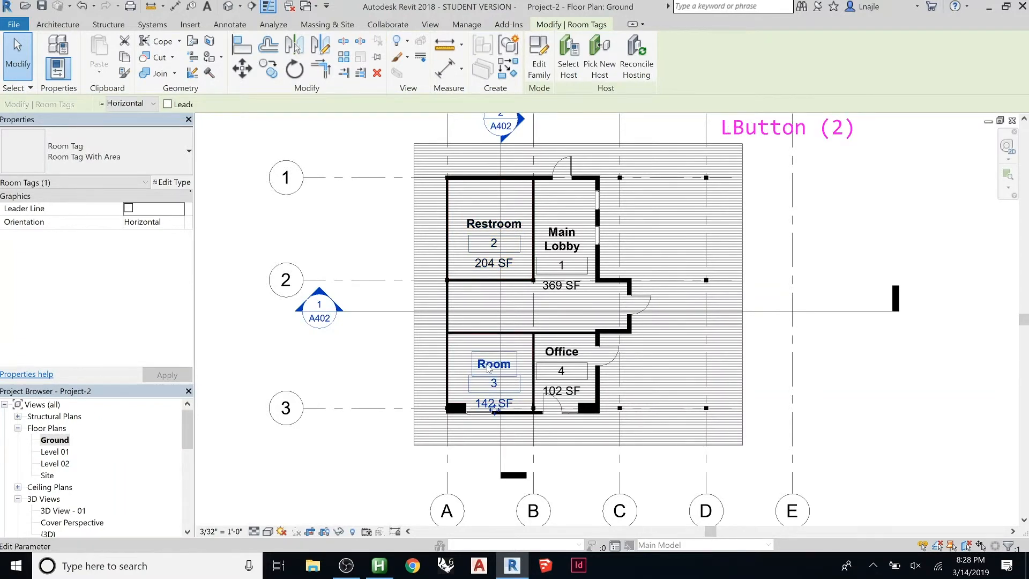
pyautogui.click(494, 332)
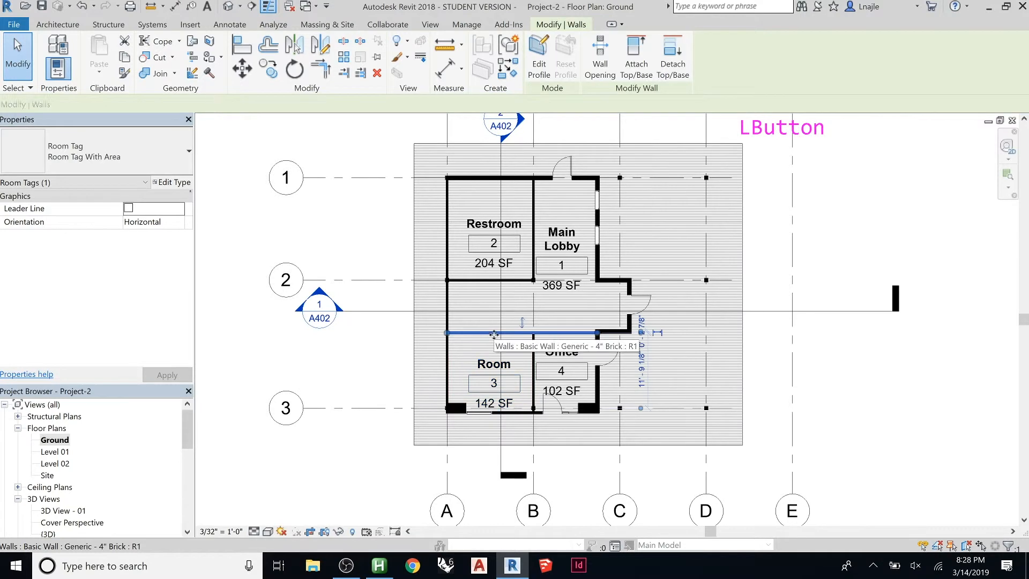
pyautogui.press('t')
pyautogui.press('r')
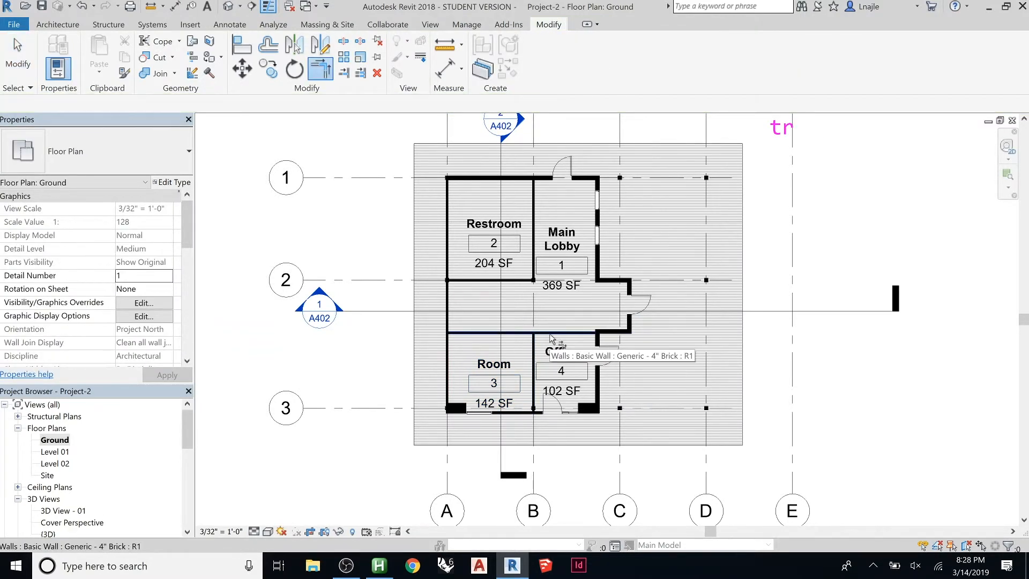
pyautogui.click(550, 337)
pyautogui.click(536, 298)
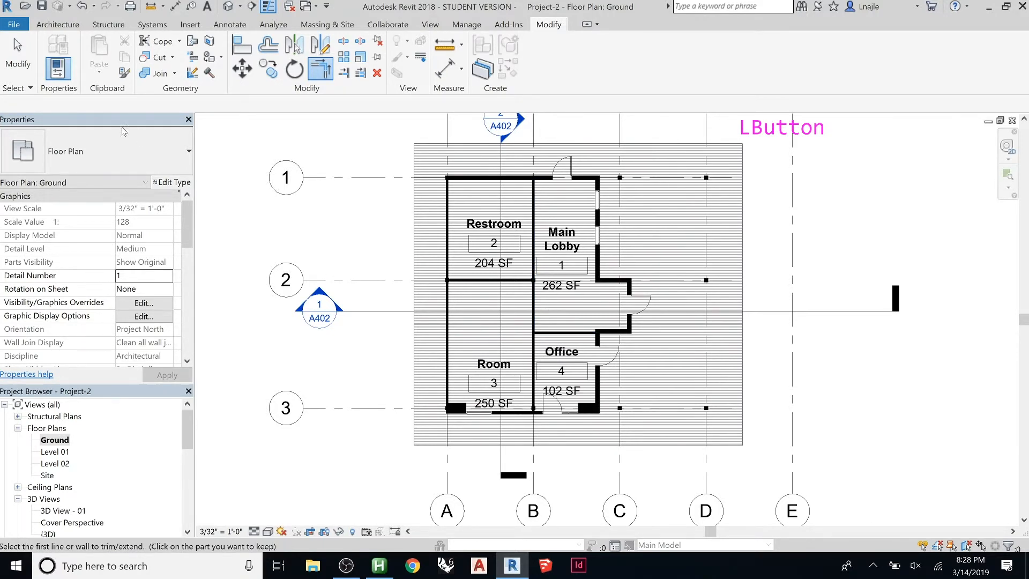
pyautogui.click(17, 56)
# Step: Move room 3's tag up toward the middle of its enlarged room and rename the room as "Welcome Center"
pyautogui.click(494, 406)
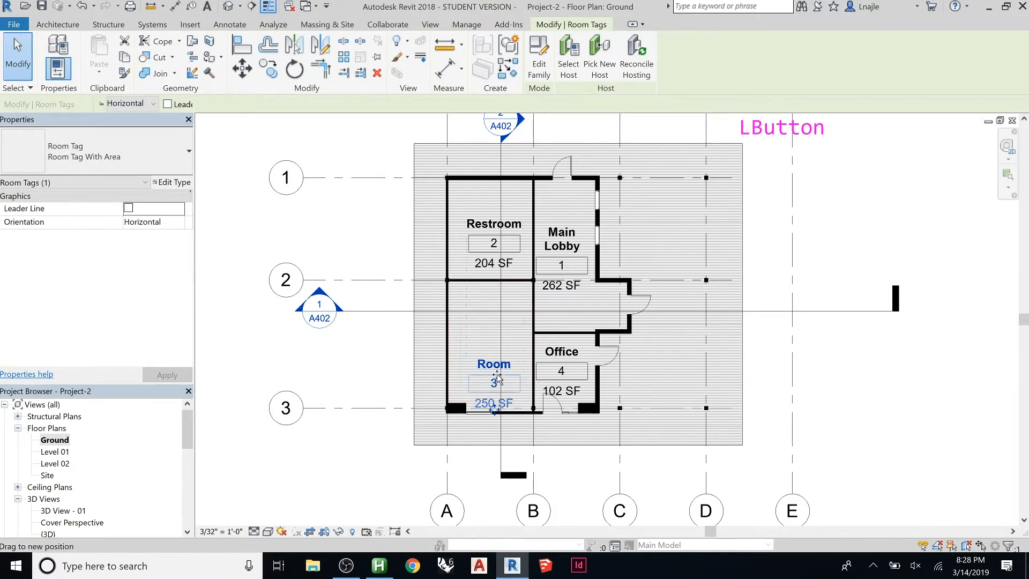
pyautogui.moveTo(496, 377); pyautogui.dragTo(494, 345)
pyautogui.click(476, 327)
pyautogui.write('Welcome')
pyautogui.write(' Center')
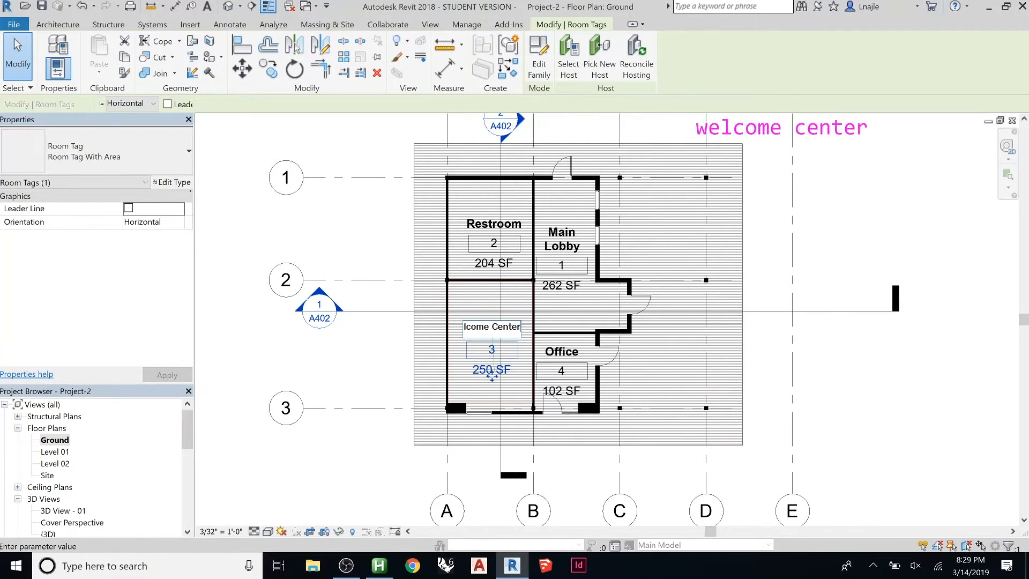
pyautogui.press('Return')
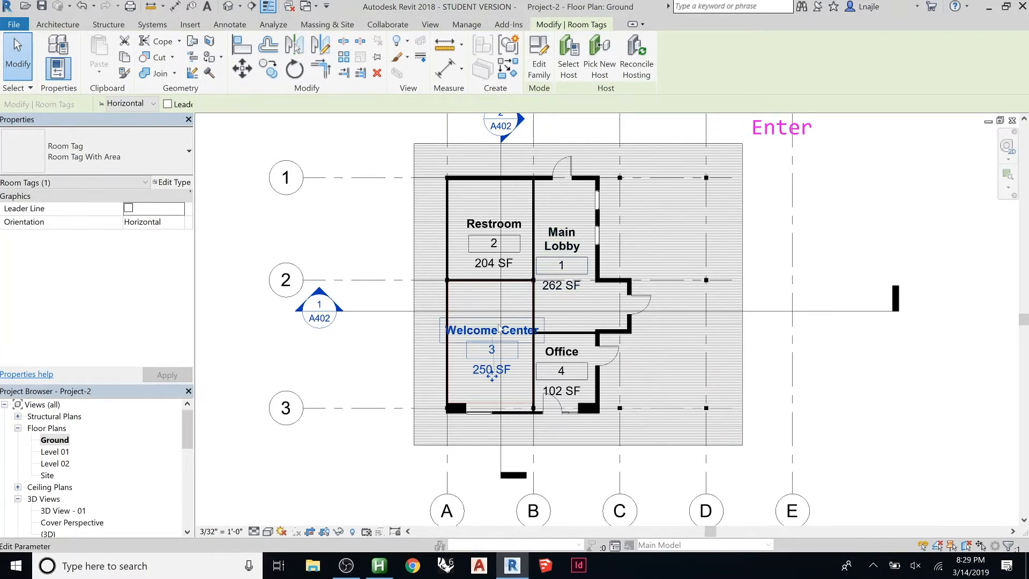
# Step: Insert extra spaces between "Welcome" and "Center" so that room 3's name breaks onto two lines, and clear the selection
pyautogui.click(501, 327)
pyautogui.click(493, 327)
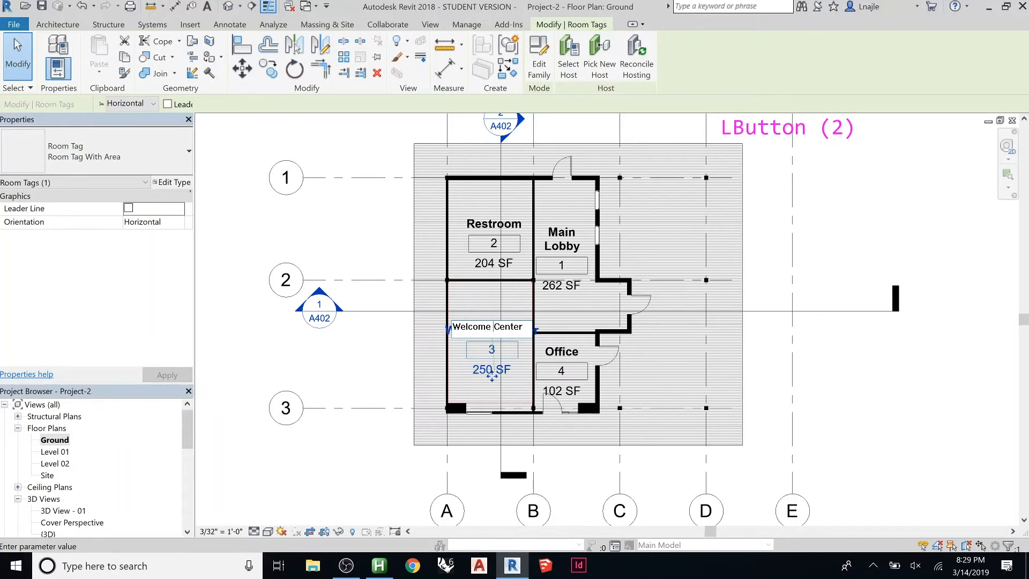
pyautogui.click(816, 367)
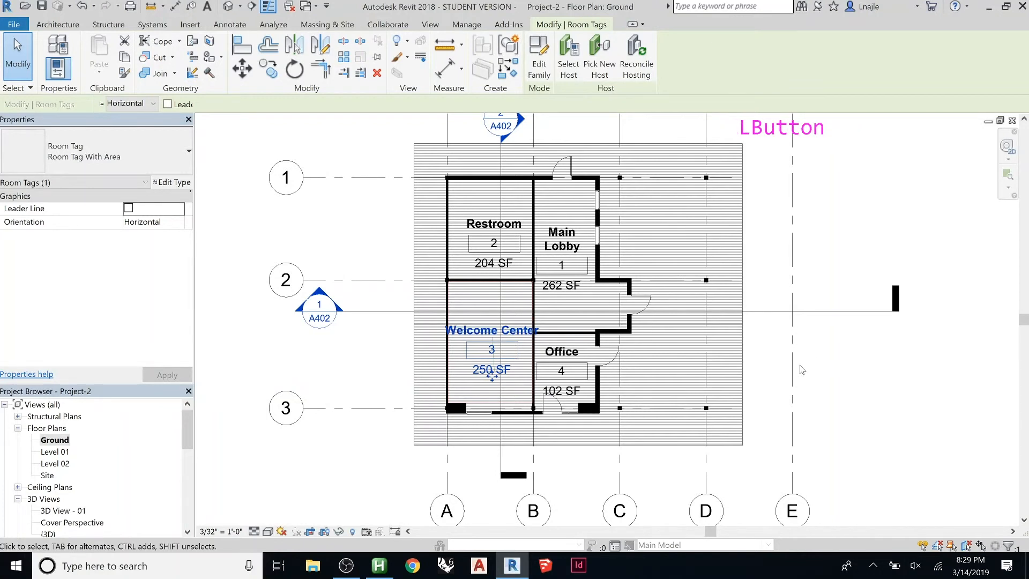
pyautogui.doubleClick(502, 335)
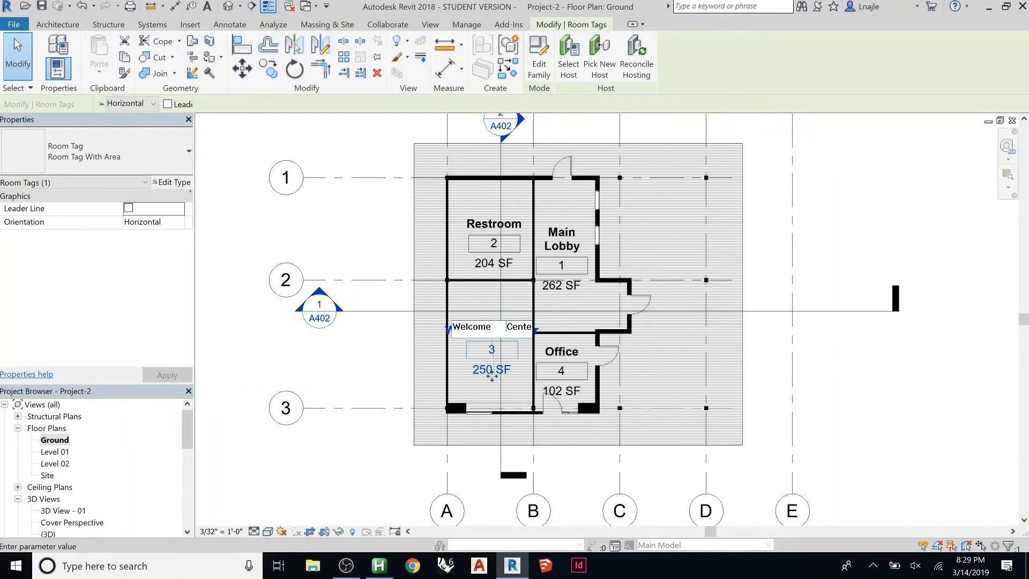
pyautogui.click(844, 370)
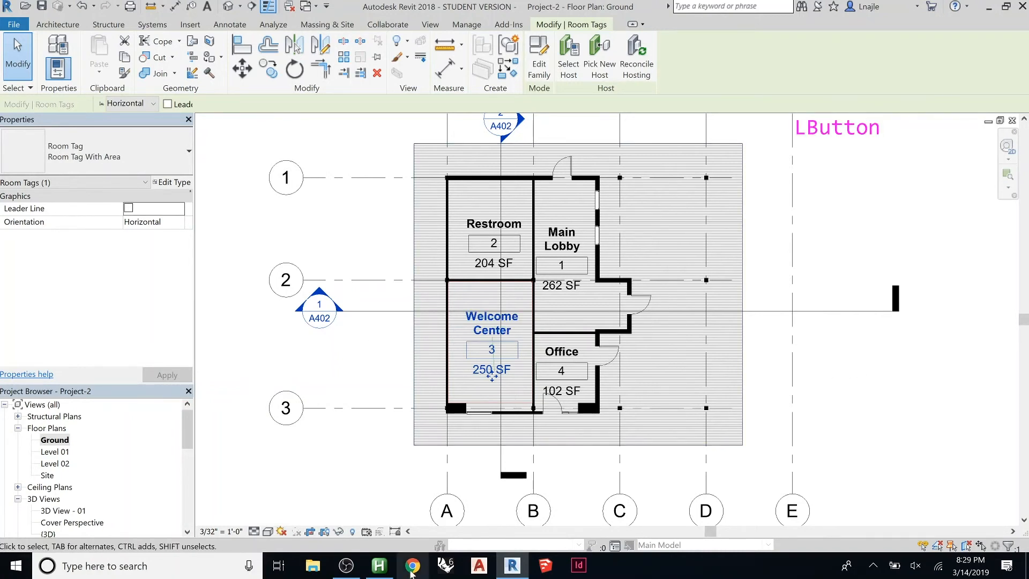
pyautogui.moveTo(390, 575)
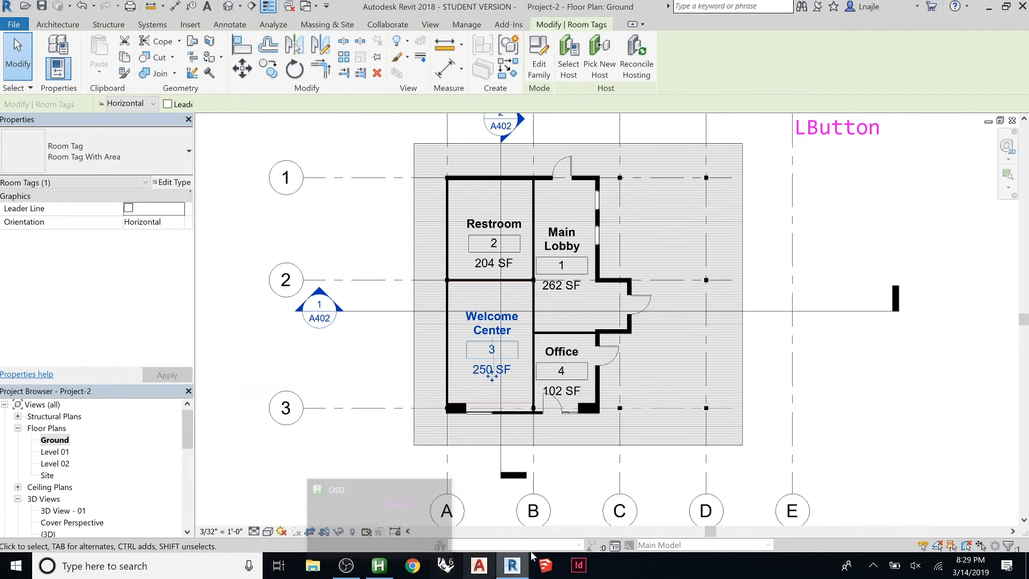
pyautogui.click(321, 361)
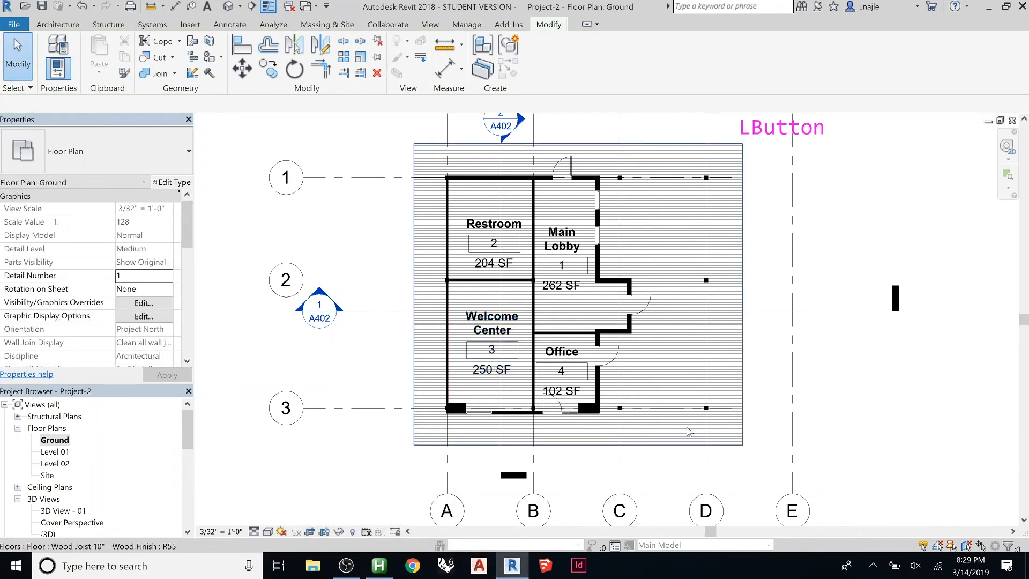